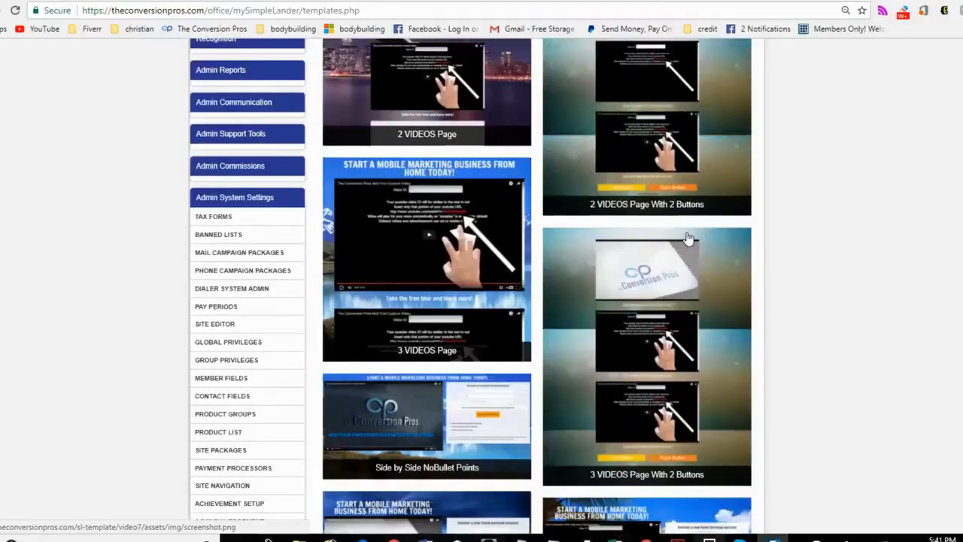
Preview the non-video landing page templates and start editing the Full See Through Opacity template.
scroll(687, 238, up, 2)
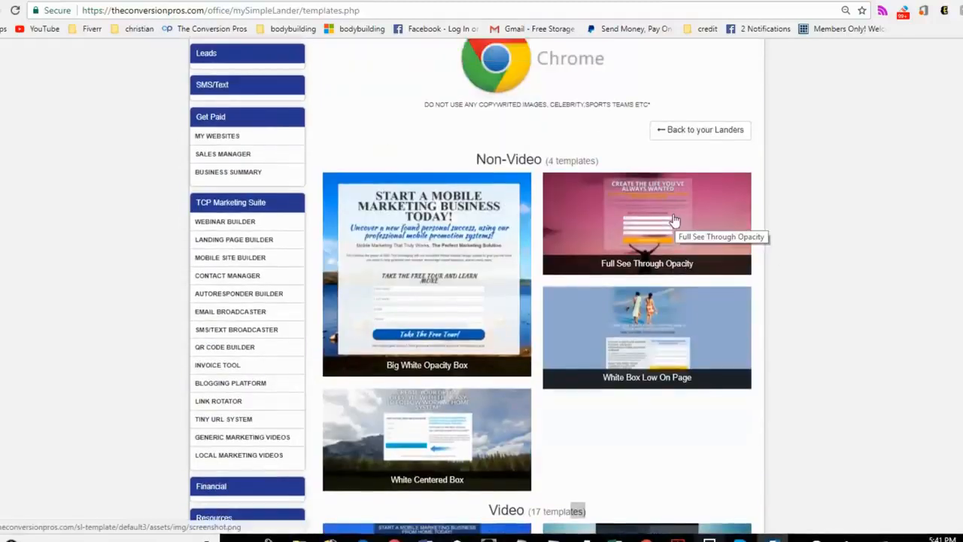
click(675, 220)
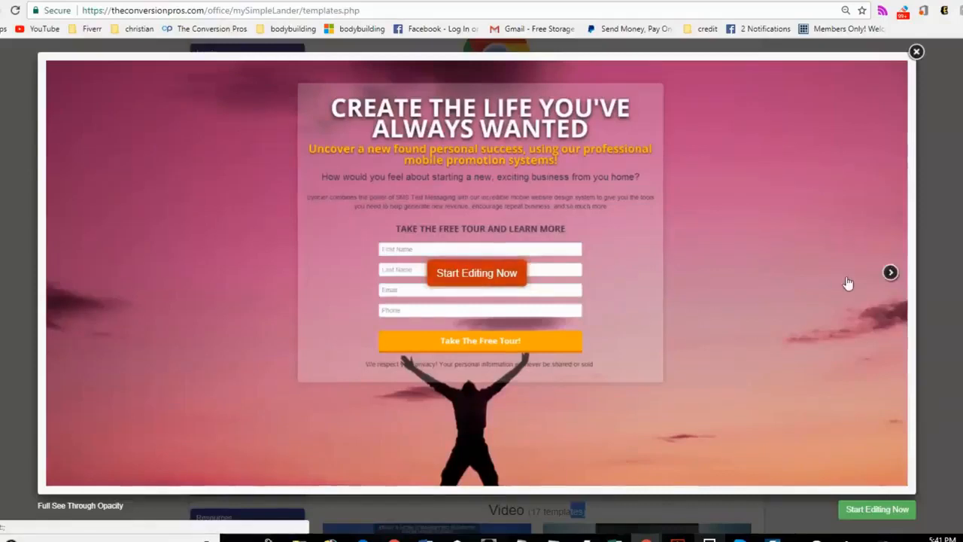
click(891, 273)
click(890, 274)
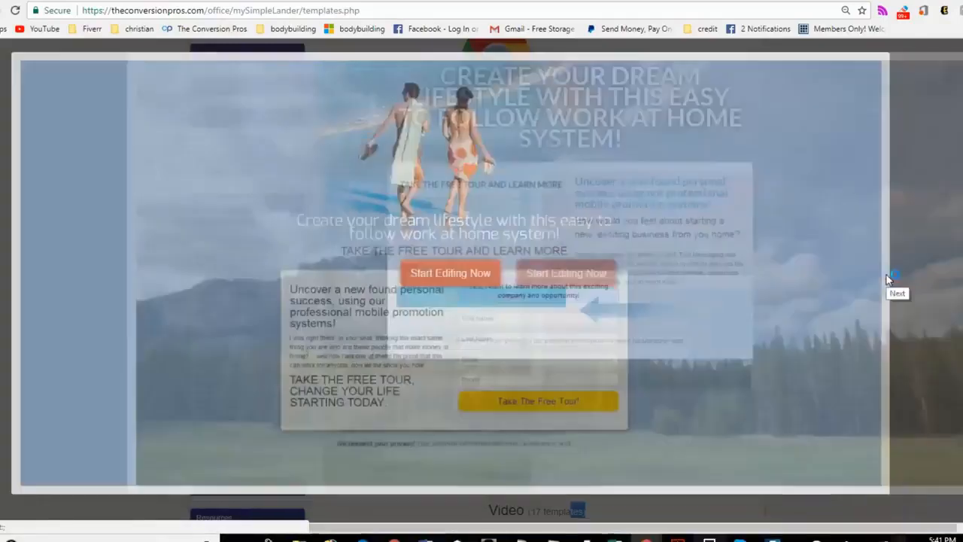
click(888, 274)
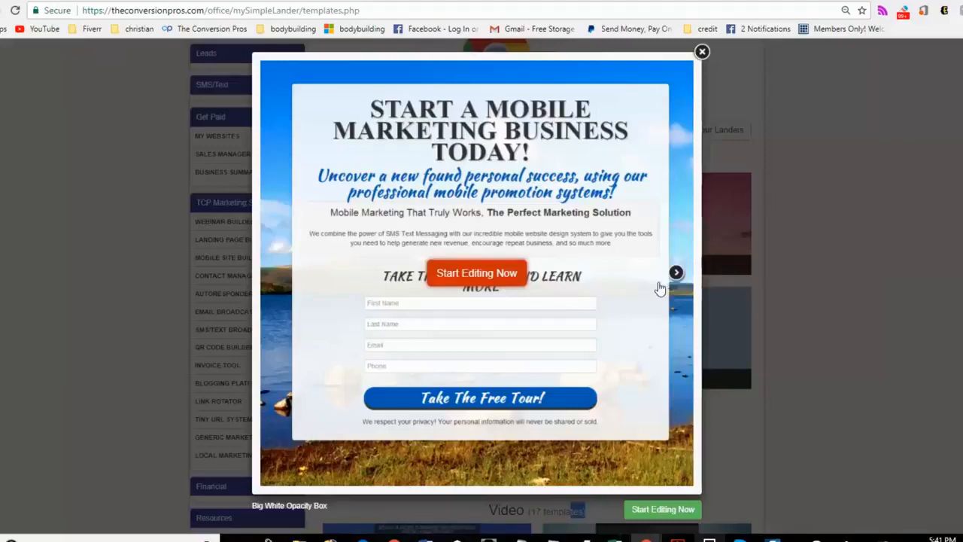
click(676, 274)
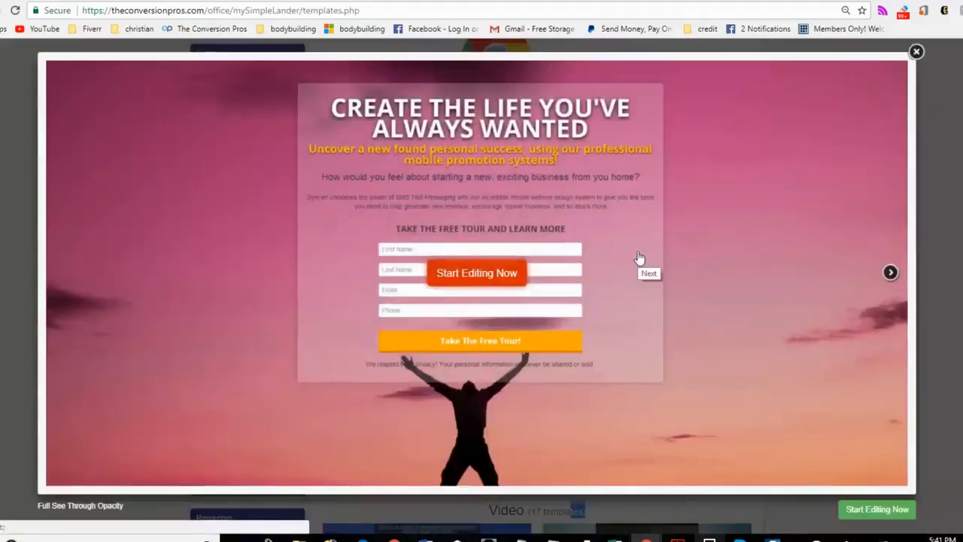
click(466, 282)
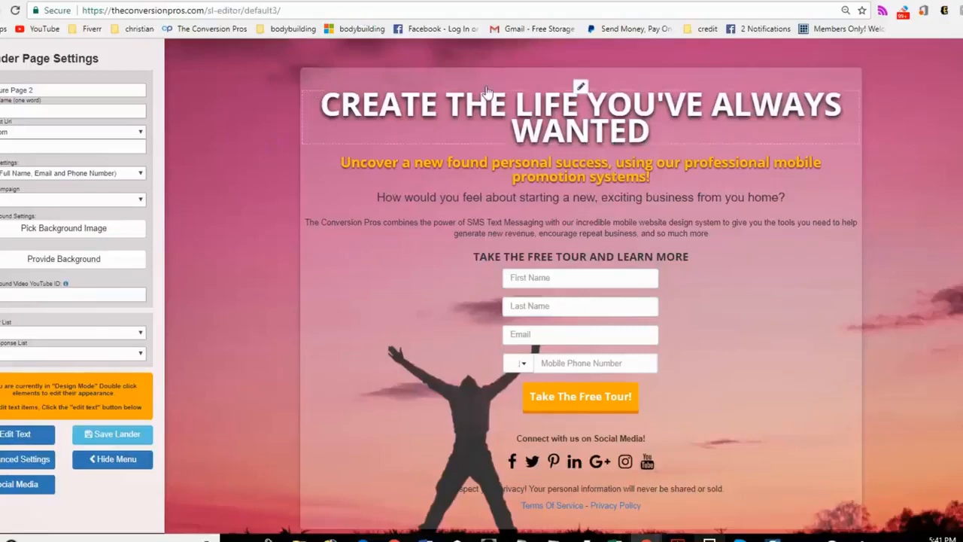
Set the page's background image to the latte-art paper cup photo from the Coffee category.
click(64, 229)
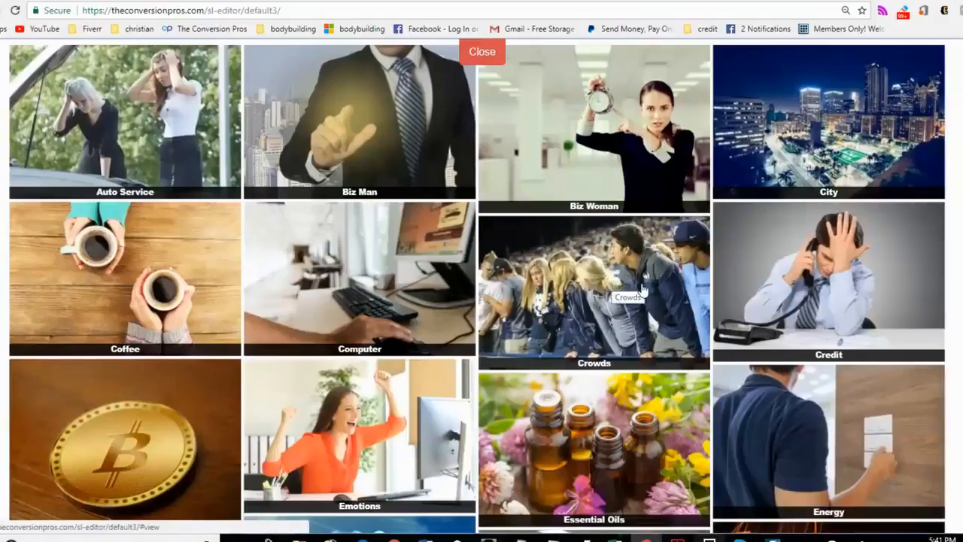
scroll(204, 183, down, 3)
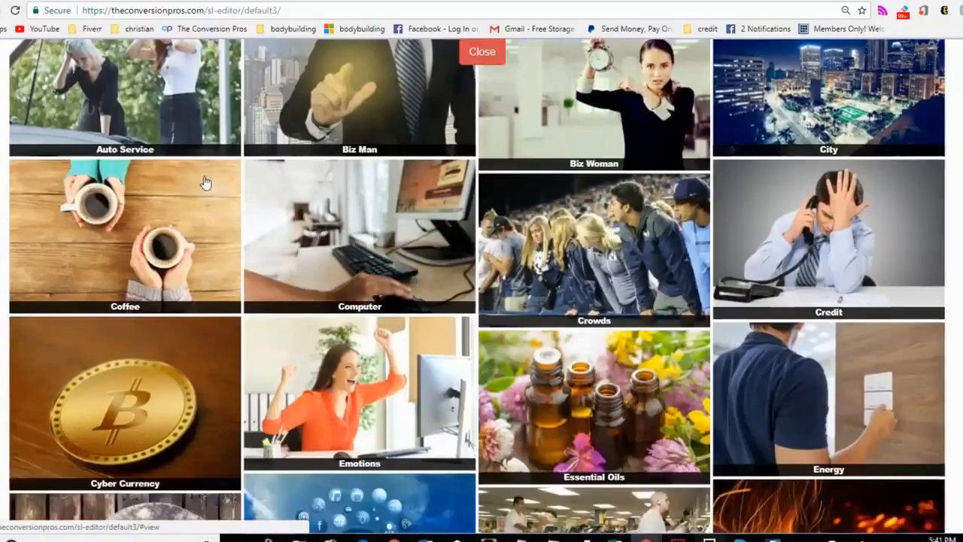
scroll(493, 223, down, 20)
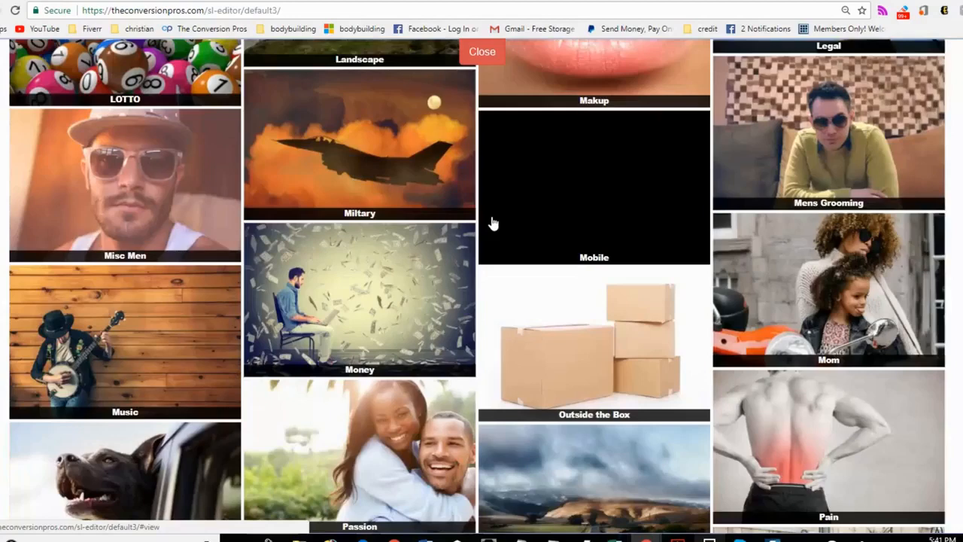
scroll(492, 223, up, 20)
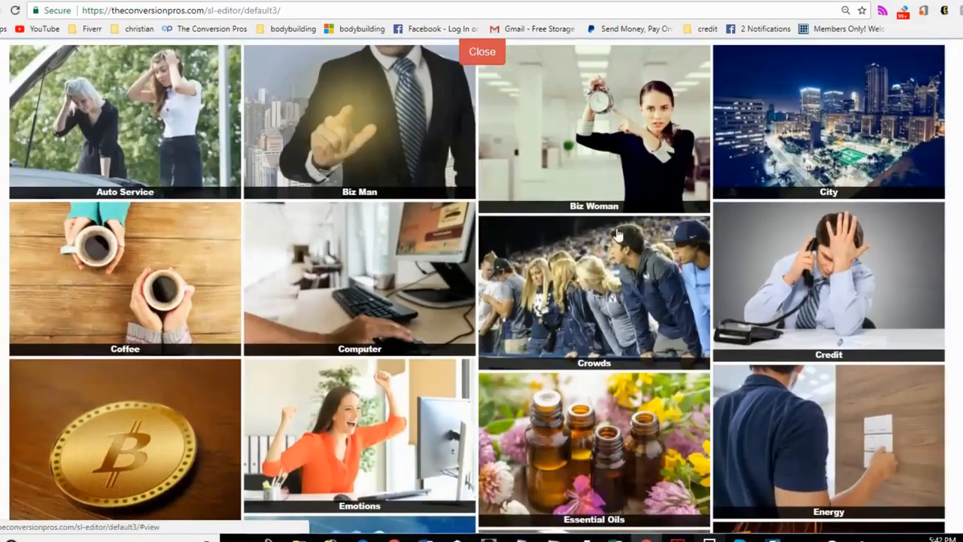
click(161, 260)
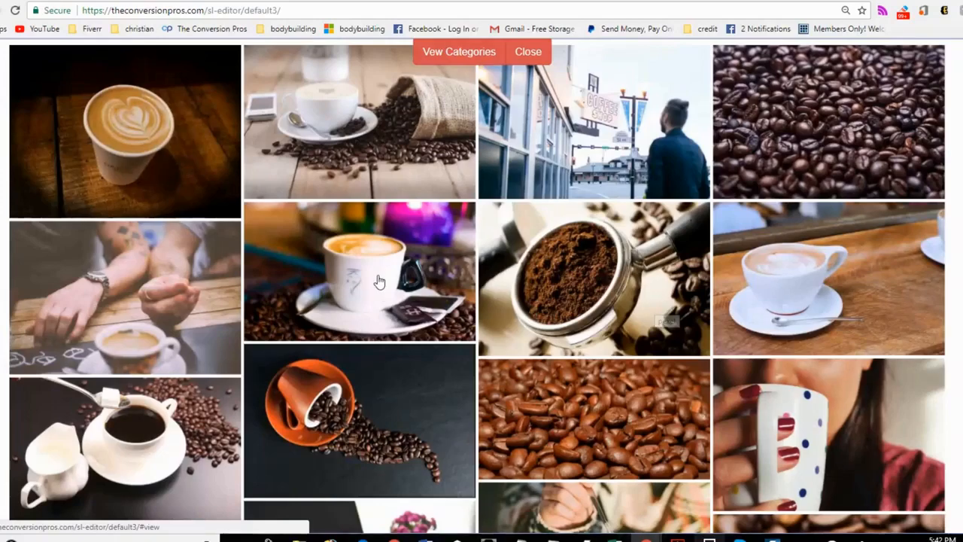
scroll(376, 279, down, 7)
scroll(383, 278, down, 4)
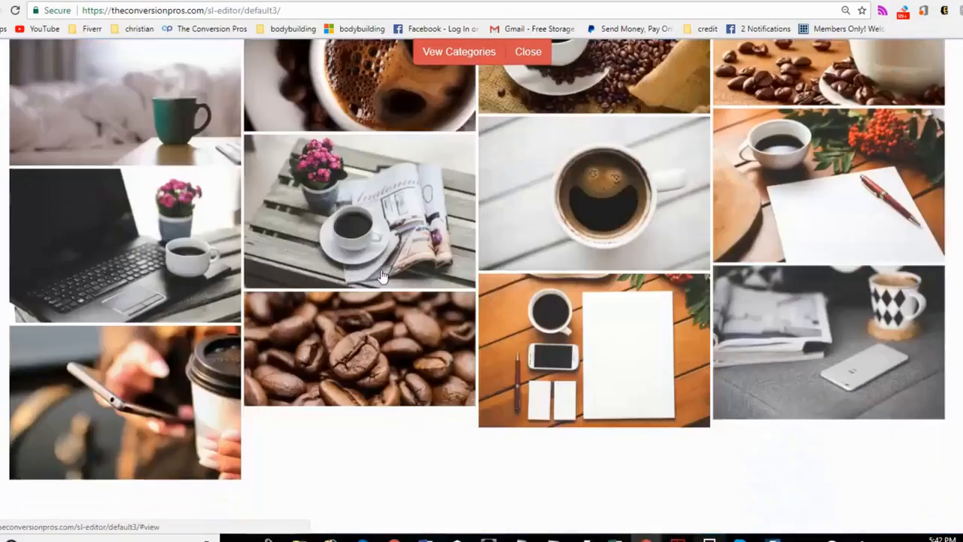
scroll(383, 278, up, 11)
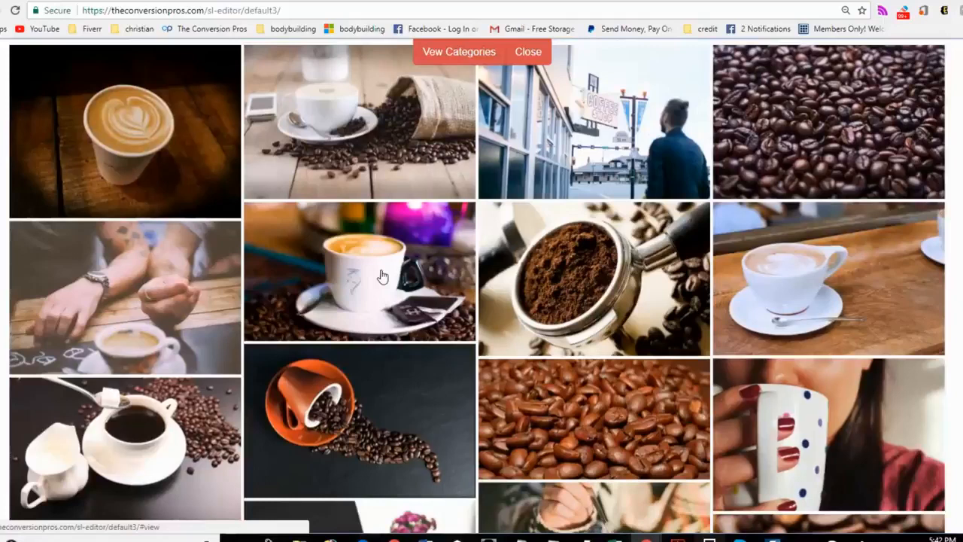
click(158, 141)
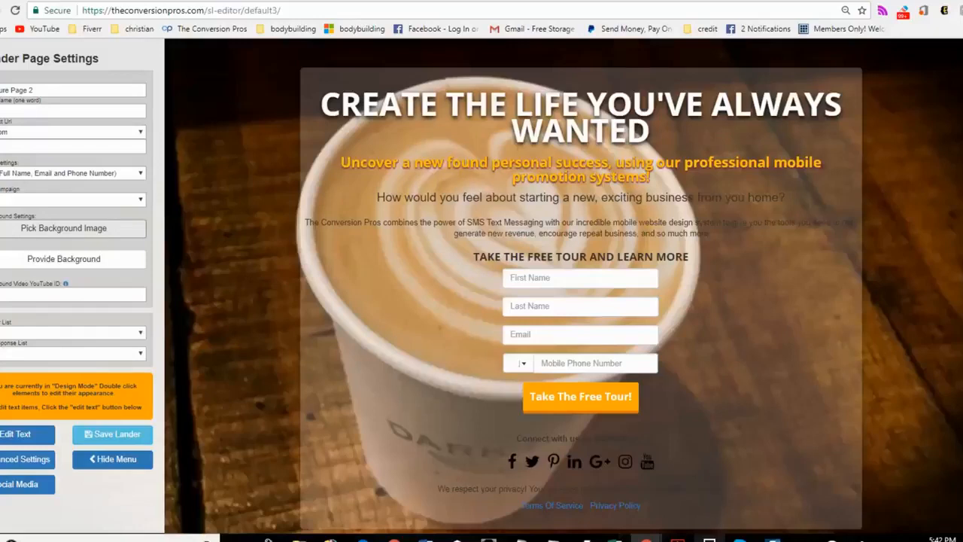
click(773, 540)
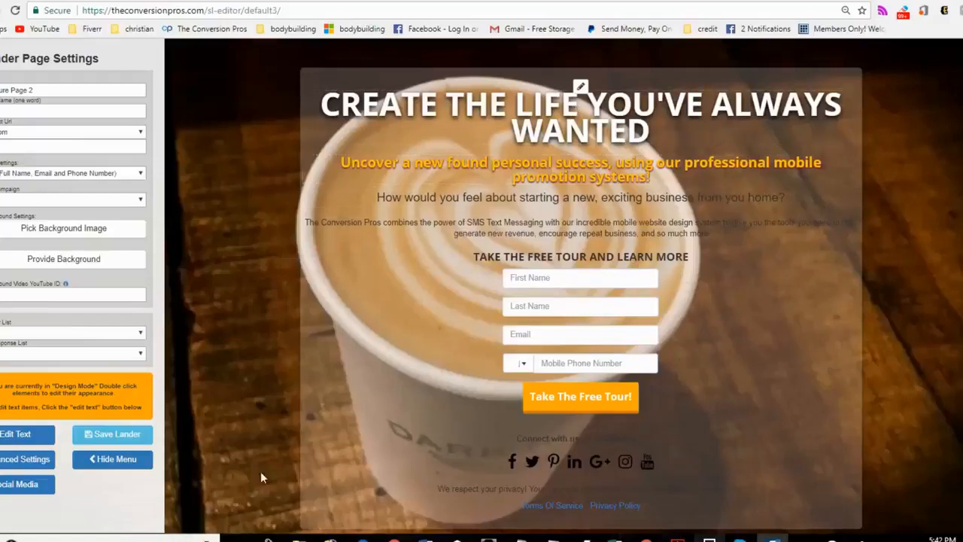
Switch to text editing and replace the main headline with "OUR COFFEE MAKES YOU LOSE WEIGHT".
click(19, 434)
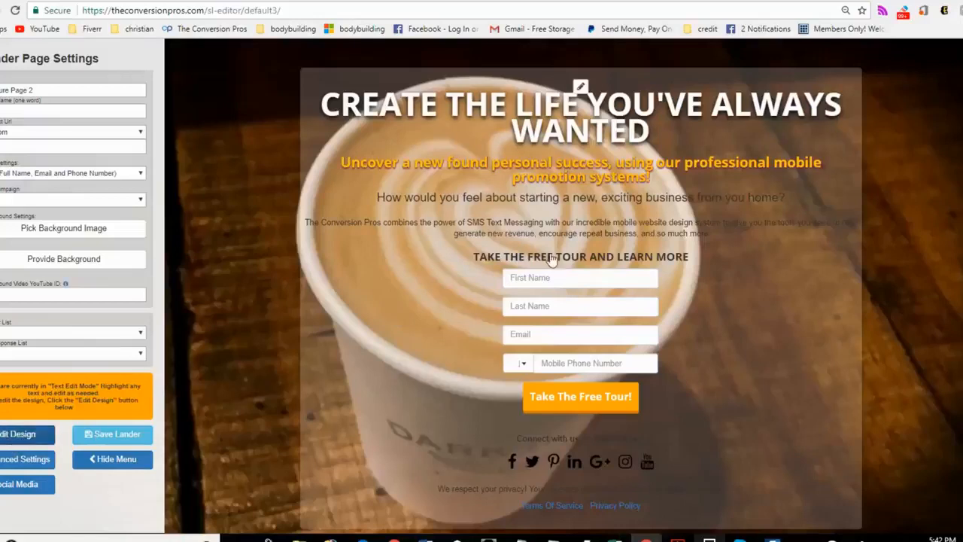
click(651, 143)
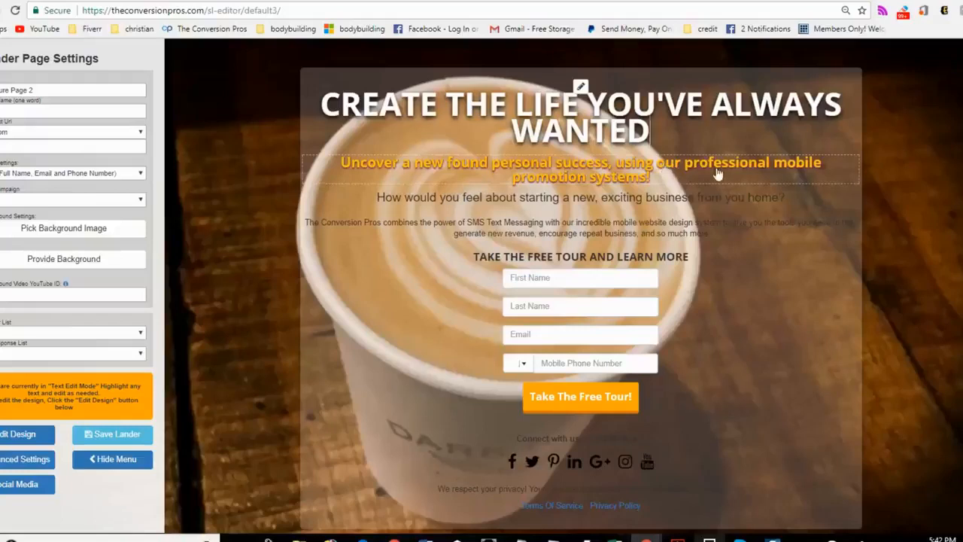
key(BackSpace)
key(BackSpace)
key(BackSpace)
key(BackSpace)
key(BackSpace)
key(BackSpace)
key(BackSpace)
key(BackSpace)
key(BackSpace)
key(BackSpace)
key(BackSpace)
key(BackSpace)
key(BackSpace)
key(BackSpace)
key(BackSpace)
key(BackSpace)
key(BackSpace)
key(BackSpace)
key(BackSpace)
key(BackSpace)
key(BackSpace)
key(BackSpace)
key(BackSpace)
key(BackSpace)
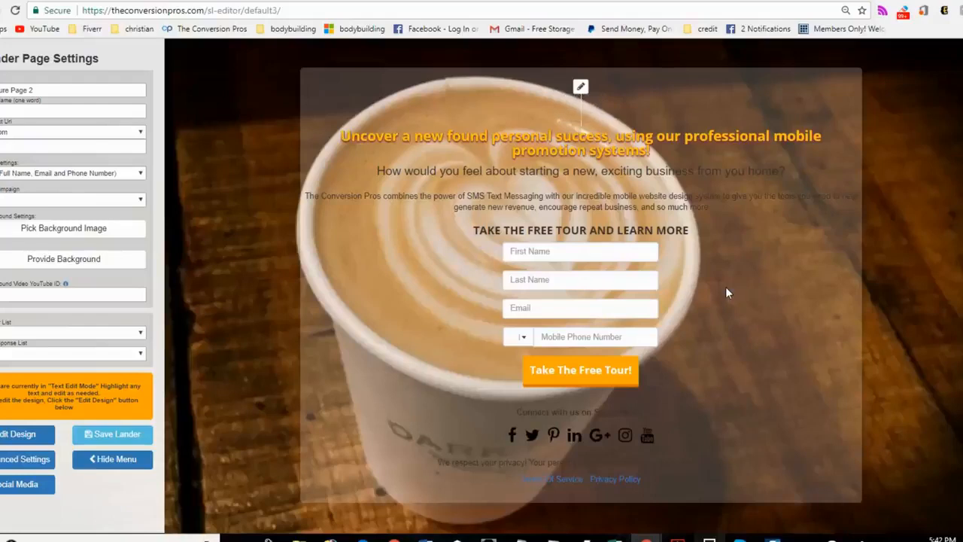
text(OUR COFFEE MAKES YOU LOSE WEIGHT)
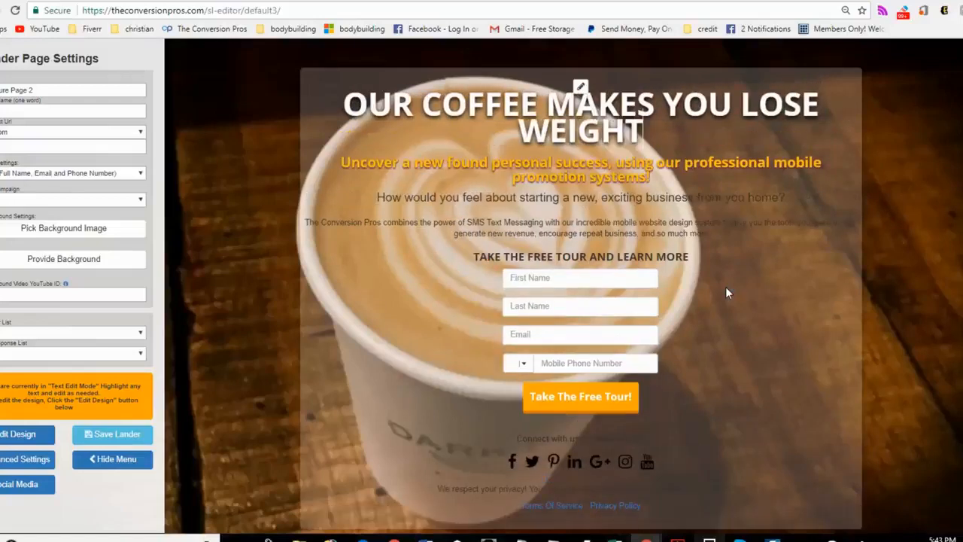
Replace the orange subheadline's text with "people have lost 20lbs in 3 weeks".
click(673, 183)
key(BackSpace)
key(BackSpace)
key(BackSpace)
key(BackSpace)
key(BackSpace)
key(BackSpace)
key(BackSpace)
key(BackSpace)
key(BackSpace)
key(BackSpace)
key(BackSpace)
key(BackSpace)
key(BackSpace)
key(BackSpace)
key(BackSpace)
key(BackSpace)
key(BackSpace)
key(BackSpace)
key(BackSpace)
key(BackSpace)
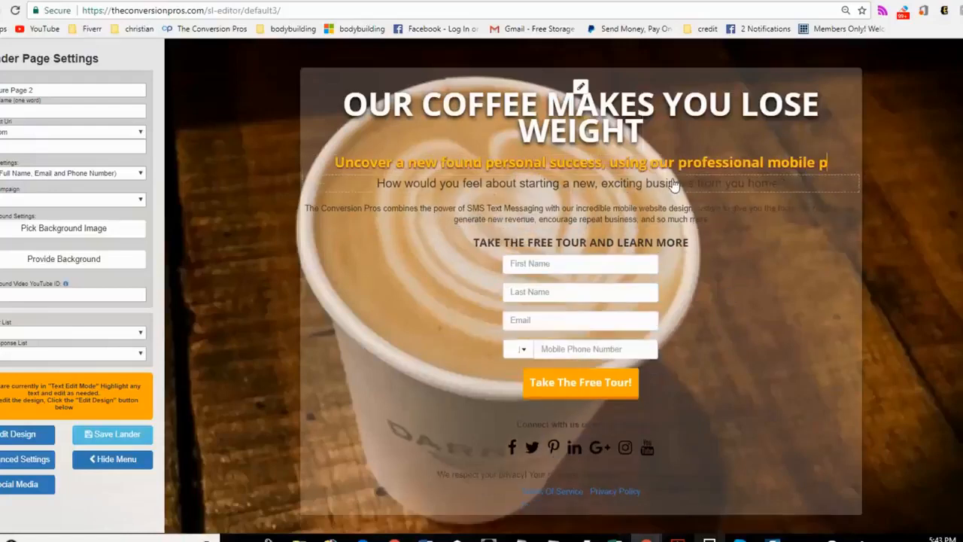
key(BackSpace)
key(BackSpace)
key(BackSpace)
key(BackSpace)
key(BackSpace)
key(BackSpace)
key(BackSpace)
key(BackSpace)
key(BackSpace)
key(BackSpace)
key(BackSpace)
key(BackSpace)
key(BackSpace)
key(BackSpace)
key(BackSpace)
key(BackSpace)
key(BackSpace)
key(BackSpace)
key(BackSpace)
key(BackSpace)
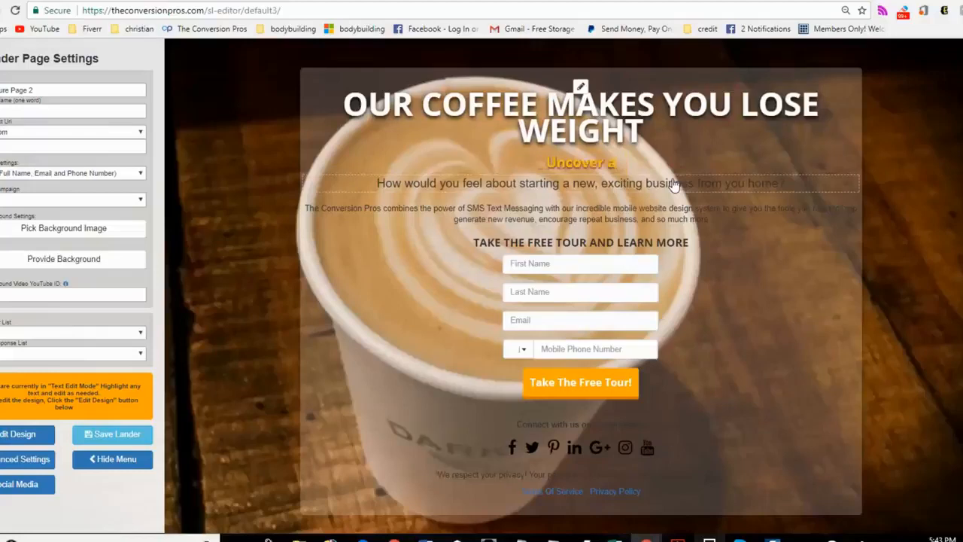
text(people have lost)
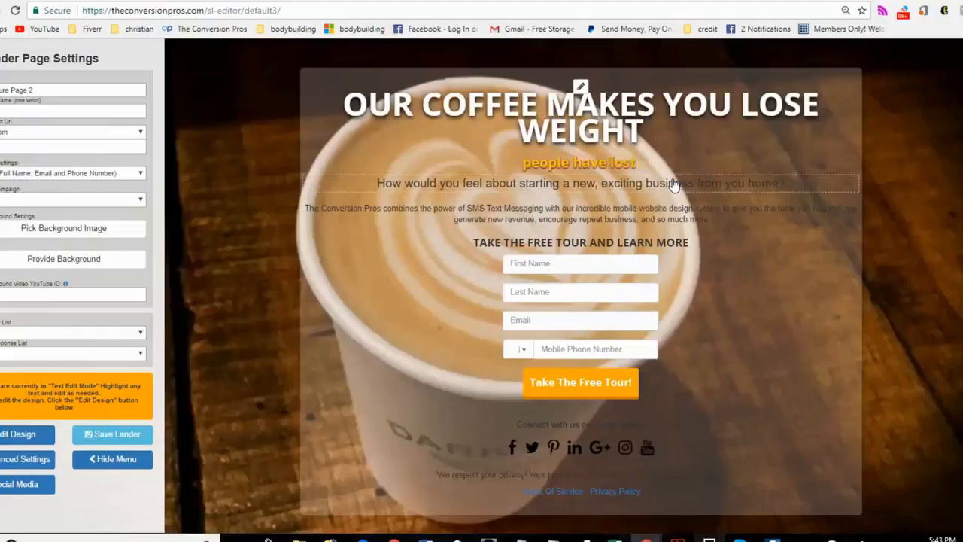
text( 20lbs)
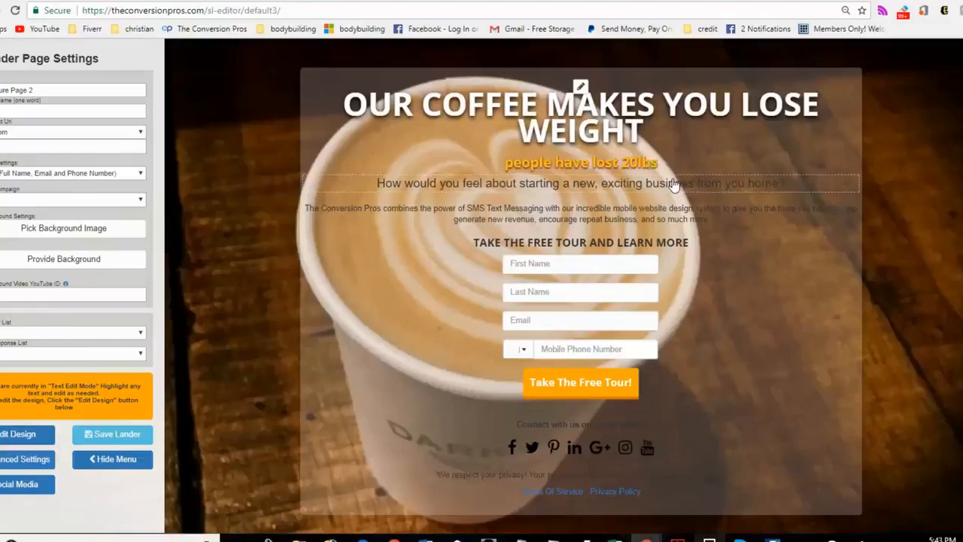
text( in 3 weeks)
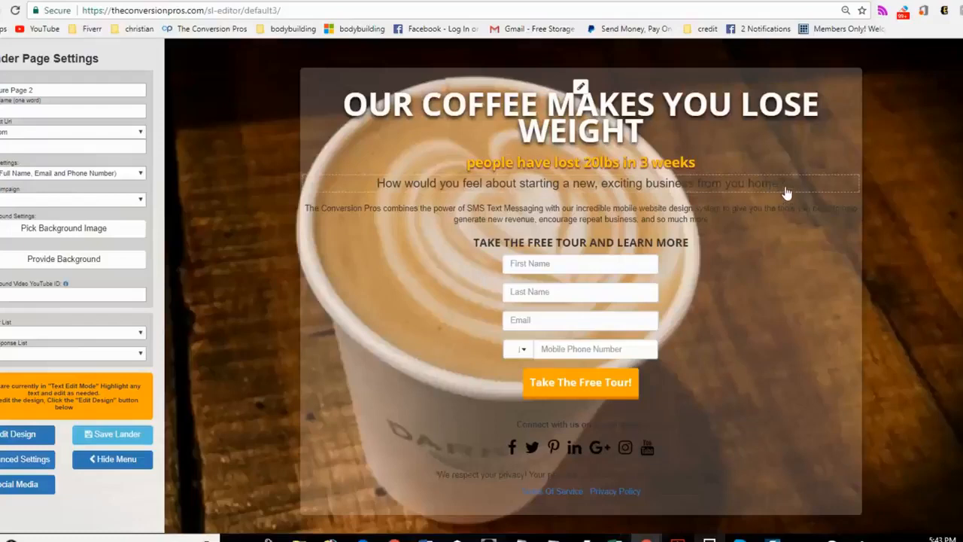
Replace the question line under the subheadline with "JUST WATCH OUR PRESENTATION" and delete the description paragraph below it.
key(BackSpace)
key(BackSpace)
key(BackSpace)
key(BackSpace)
key(BackSpace)
key(BackSpace)
key(BackSpace)
key(BackSpace)
key(BackSpace)
key(BackSpace)
key(BackSpace)
key(BackSpace)
key(BackSpace)
key(BackSpace)
key(BackSpace)
key(BackSpace)
key(BackSpace)
key(BackSpace)
key(BackSpace)
key(BackSpace)
key(BackSpace)
key(BackSpace)
key(BackSpace)
key(BackSpace)
key(BackSpace)
key(BackSpace)
key(BackSpace)
key(BackSpace)
key(BackSpace)
key(BackSpace)
key(BackSpace)
key(BackSpace)
key(BackSpace)
key(BackSpace)
key(BackSpace)
key(BackSpace)
key(BackSpace)
key(BackSpace)
key(BackSpace)
key(BackSpace)
text(JUST WATC)
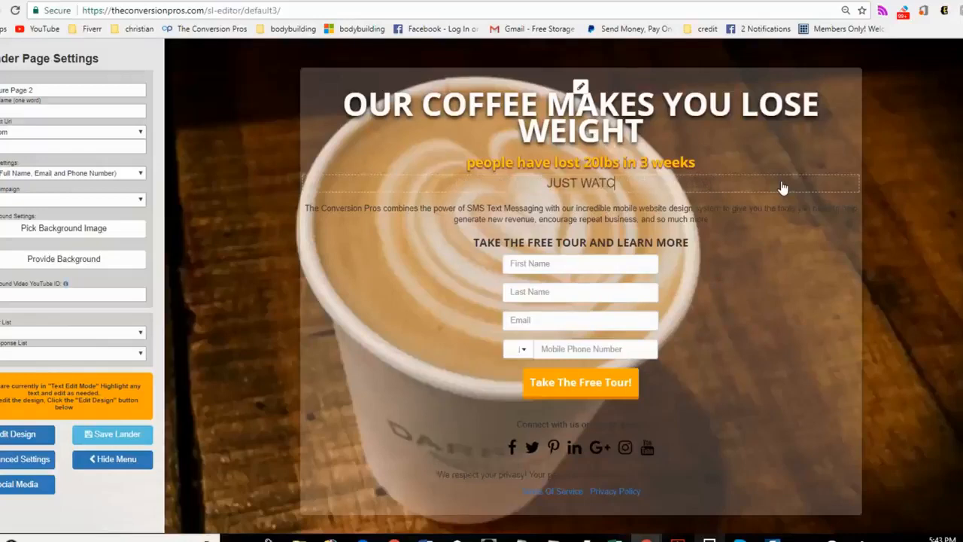
text(H OUR PR)
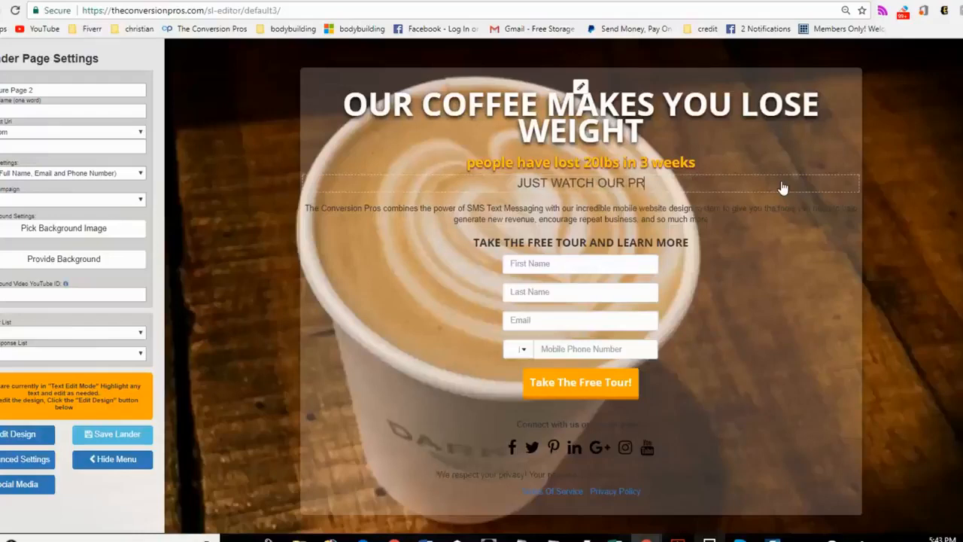
text(ESENTATION)
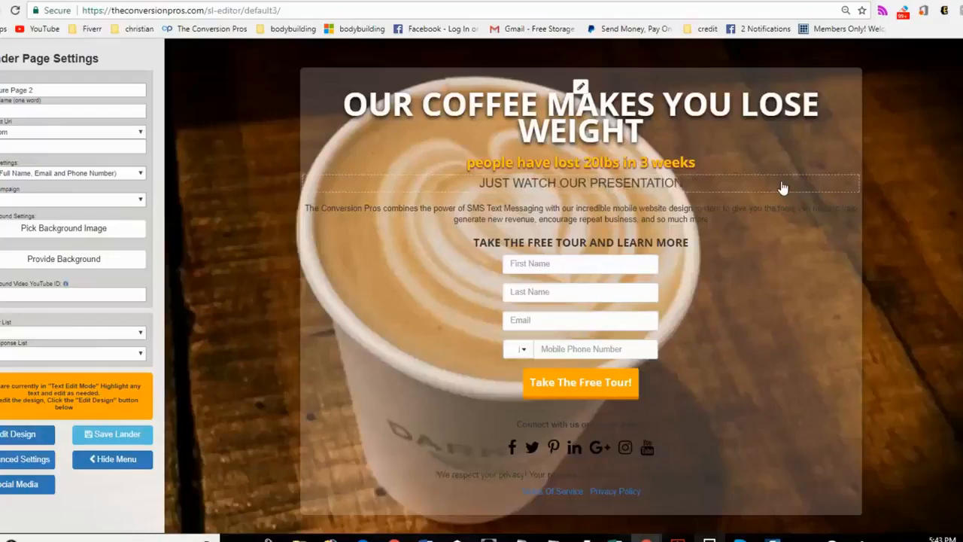
drag(761, 224, 273, 203)
key(BackSpace)
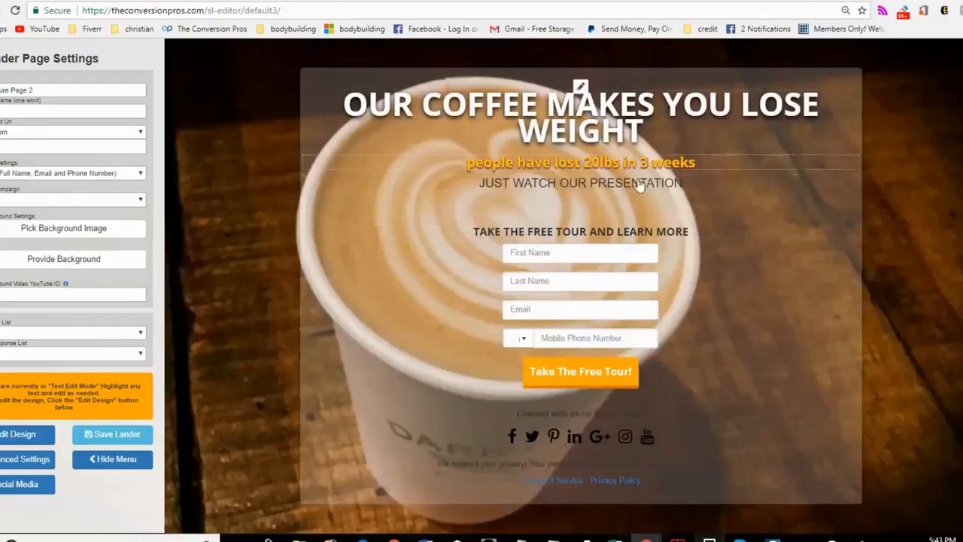
Return to design editing and set the font of the orange subheadline to Bungee.
click(22, 434)
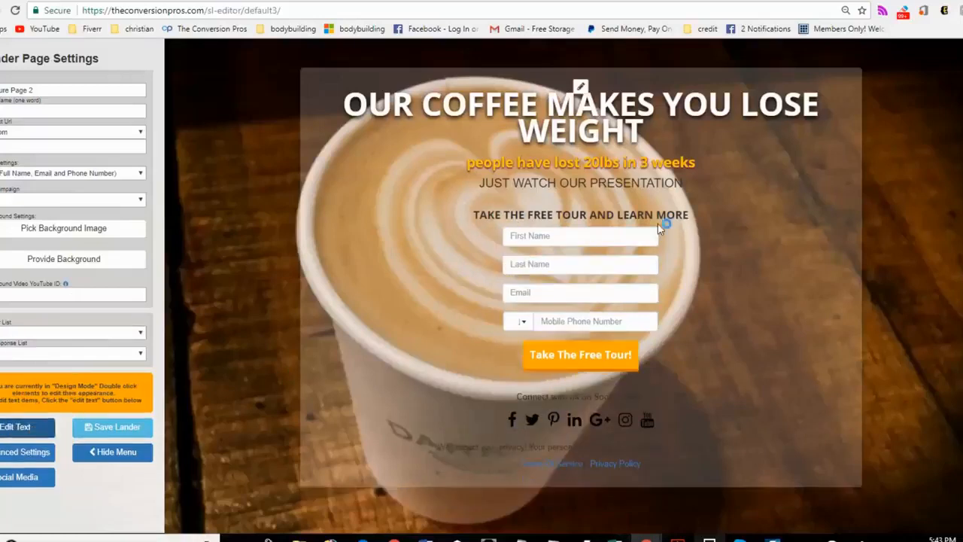
double_click(630, 167)
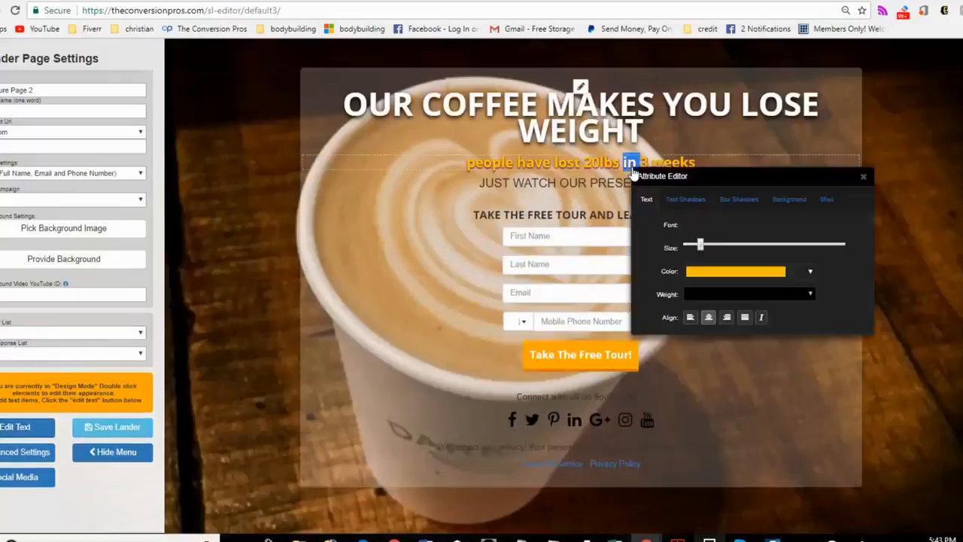
click(799, 225)
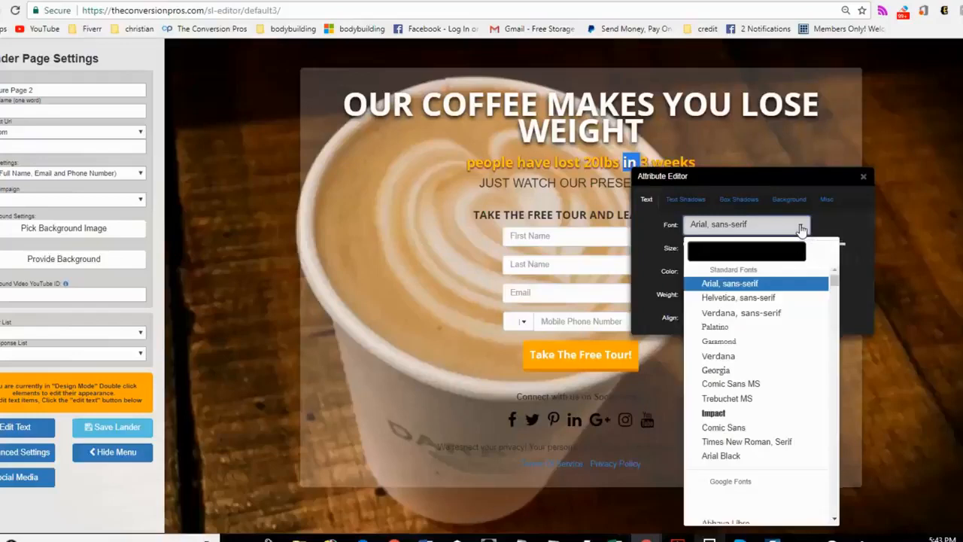
scroll(775, 312, down, 10)
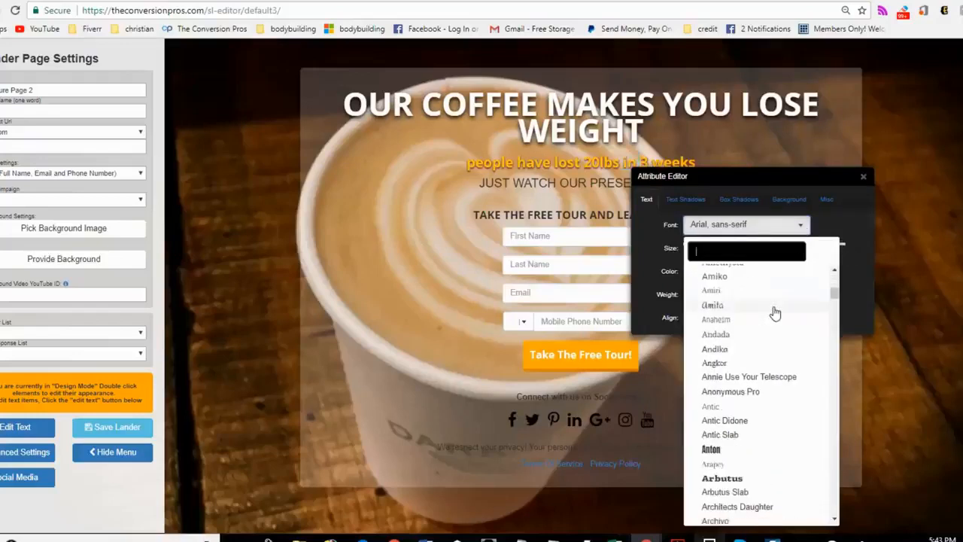
scroll(775, 312, down, 10)
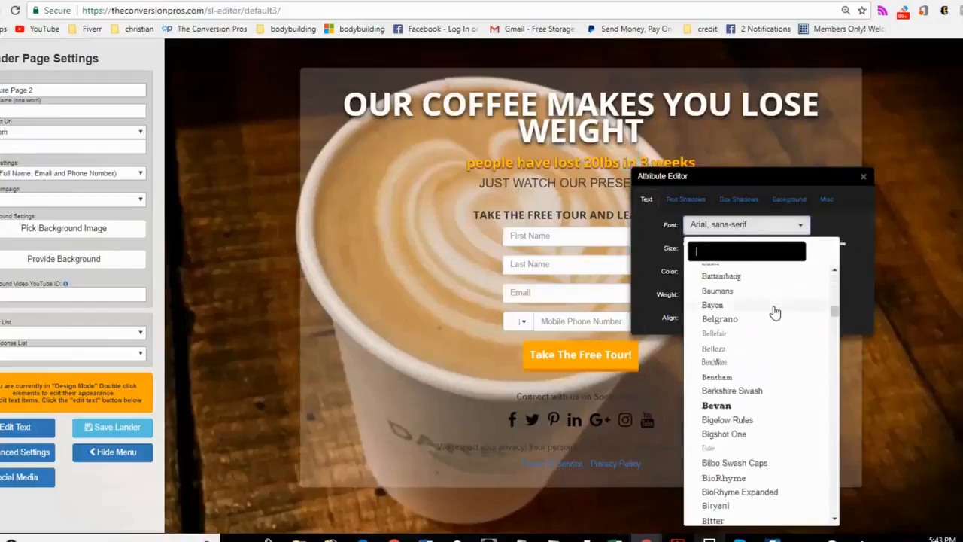
scroll(776, 312, down, 5)
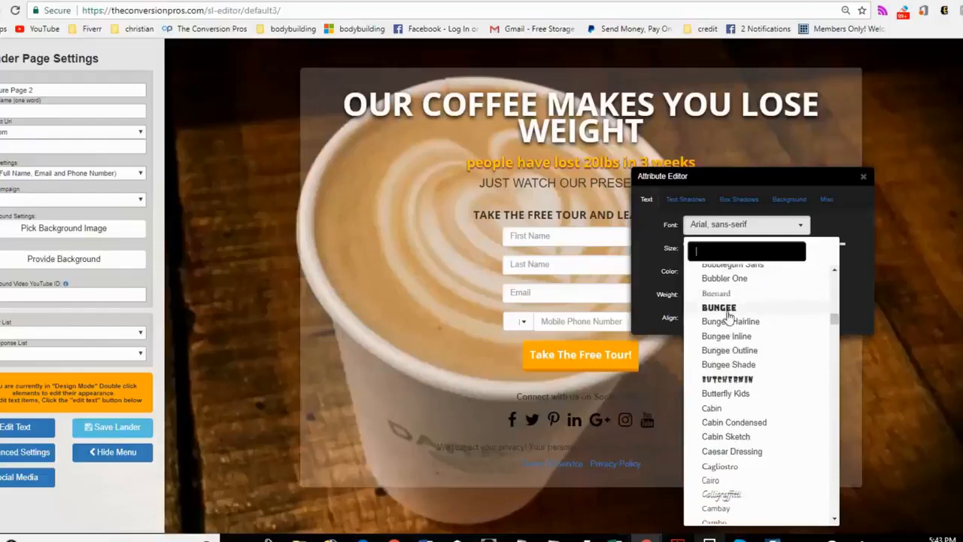
click(721, 308)
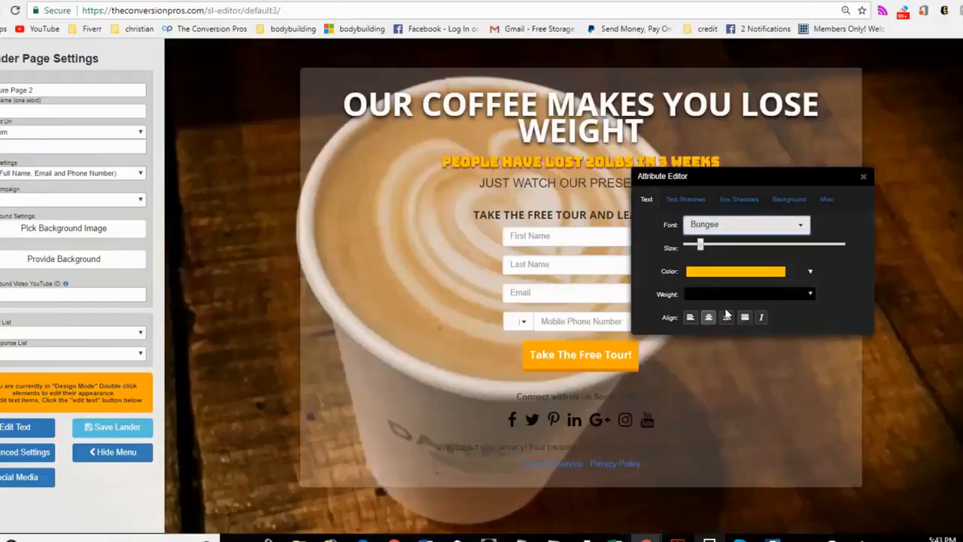
Enlarge the subheadline "PEOPLE HAVE LOST 20LBS IN 3 WEEKS" until it nearly matches the main headline's width.
drag(736, 175, 728, 198)
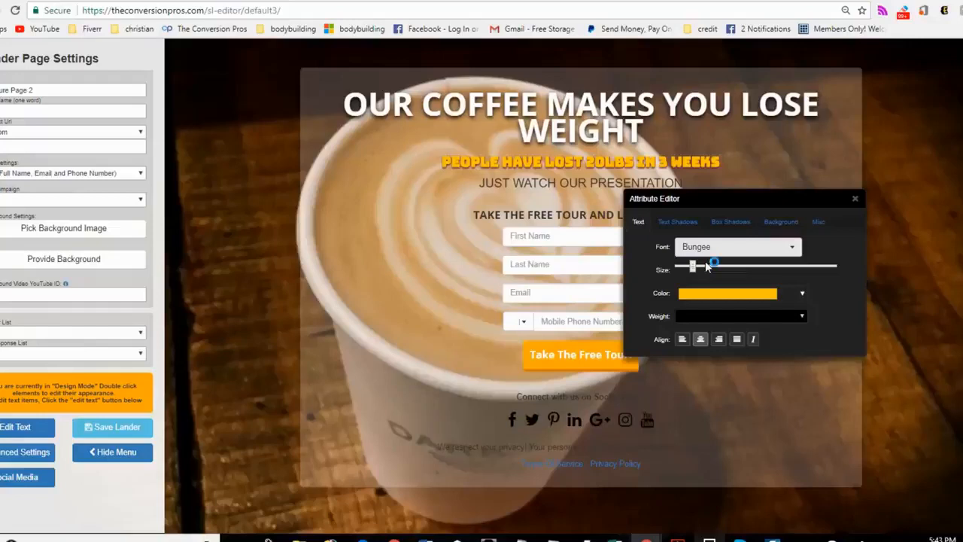
click(707, 269)
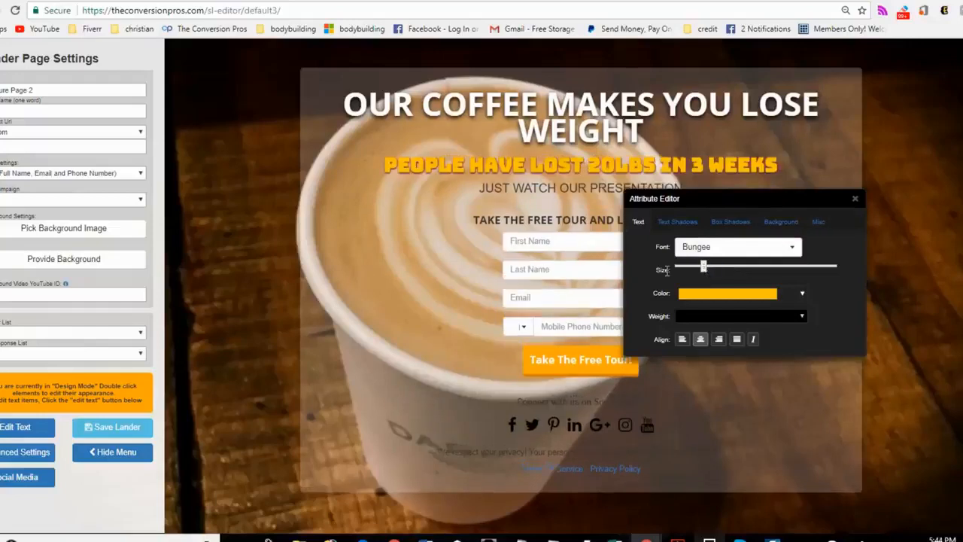
drag(705, 269, 711, 271)
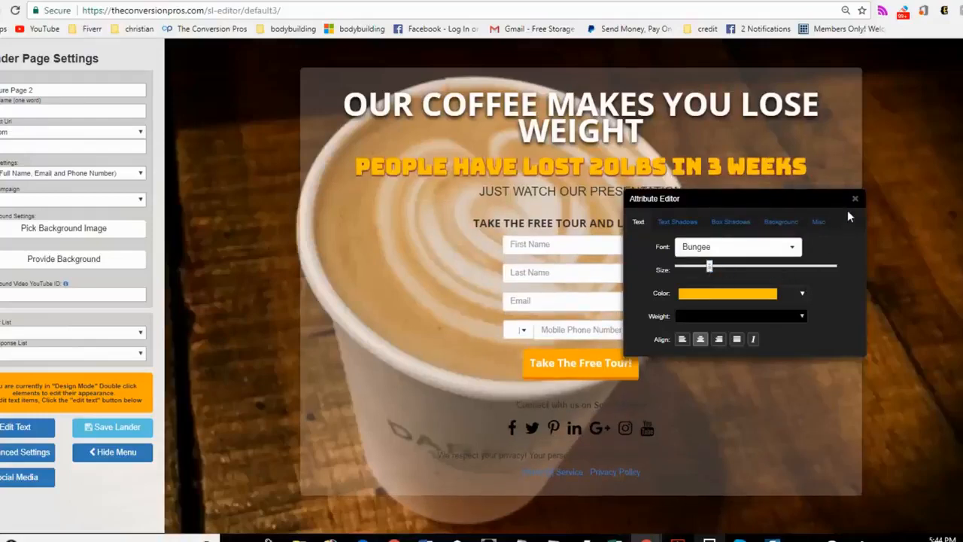
Change the subheadline's text color to the darker orange #ff6000, copy that hex code and close its attribute settings.
click(752, 300)
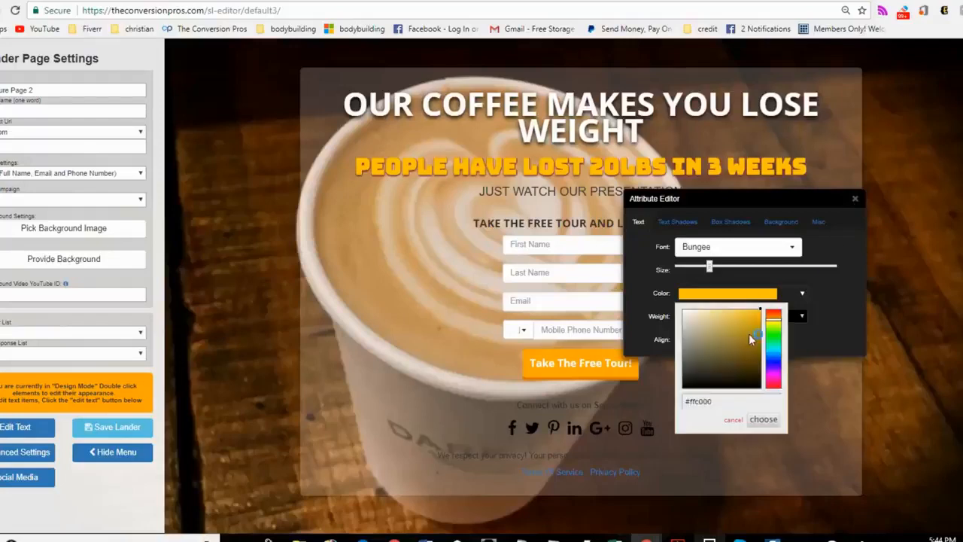
click(776, 315)
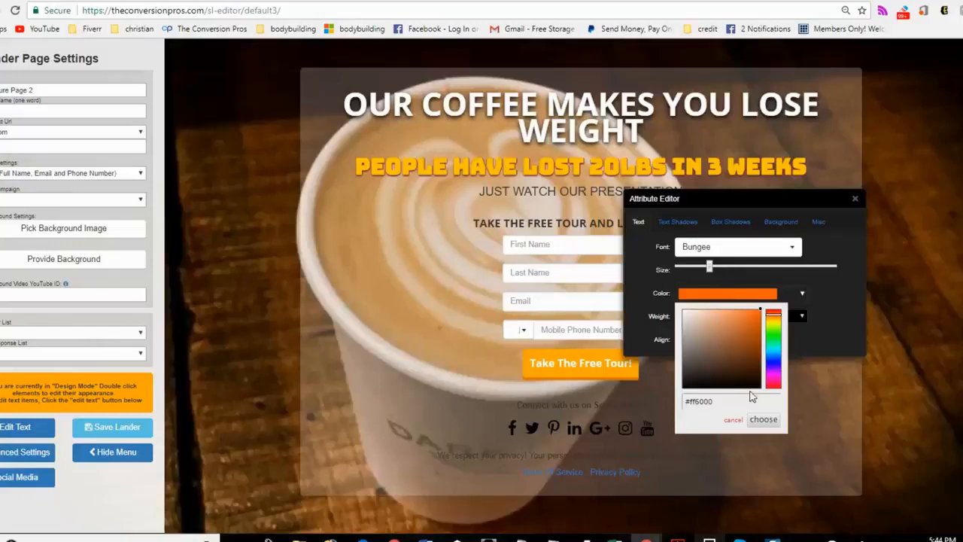
click(762, 419)
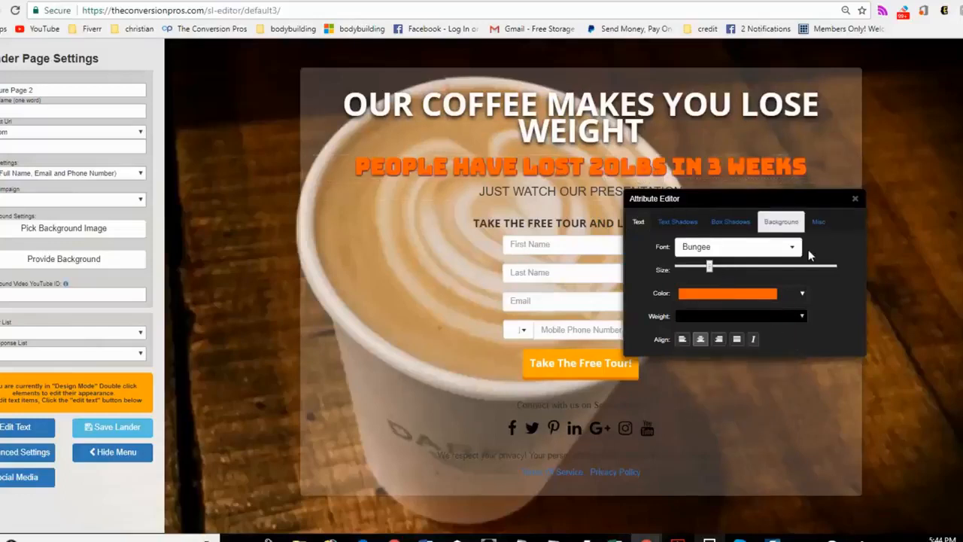
click(741, 304)
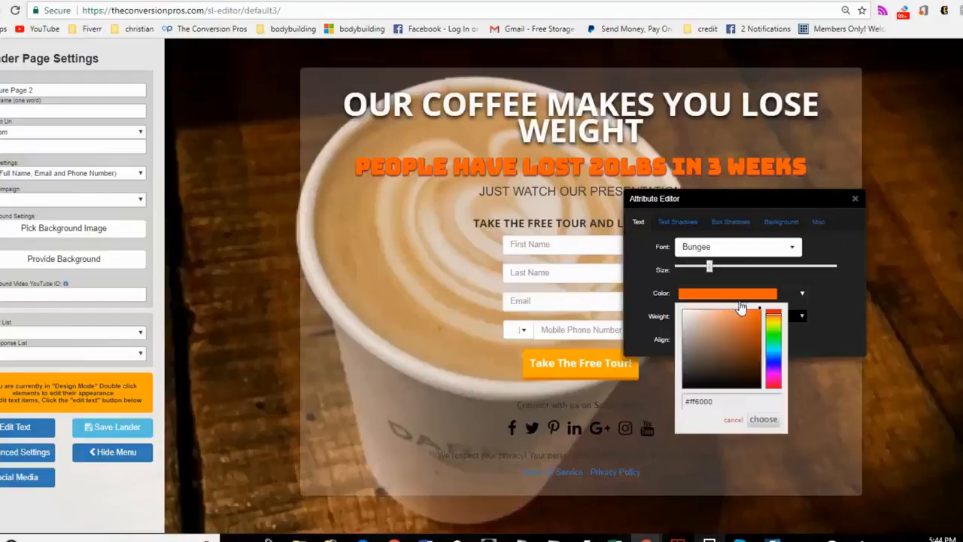
drag(718, 401, 698, 401)
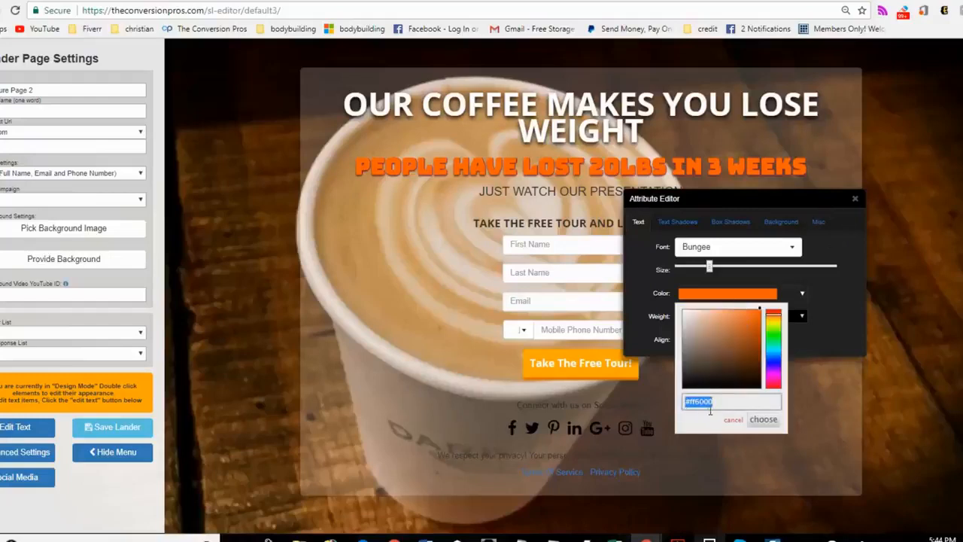
click(854, 200)
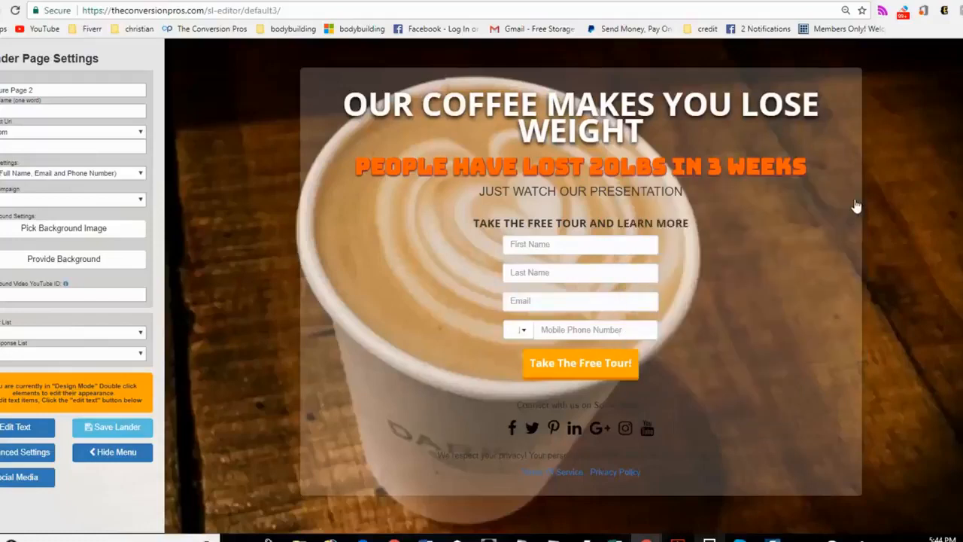
Make the "JUST WATCH OUR PRESENTATION" line white and increase its text size slightly.
double_click(645, 197)
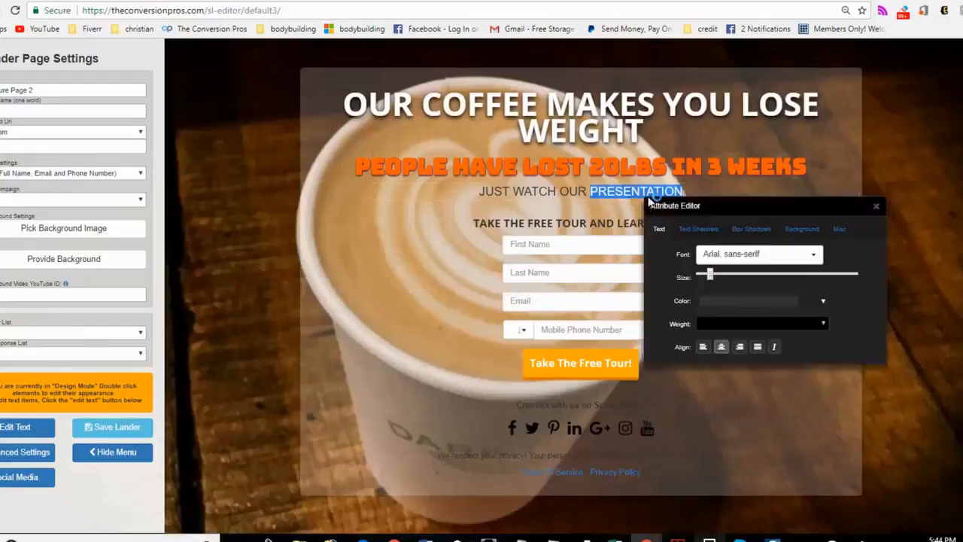
click(727, 307)
drag(724, 317, 702, 321)
click(775, 426)
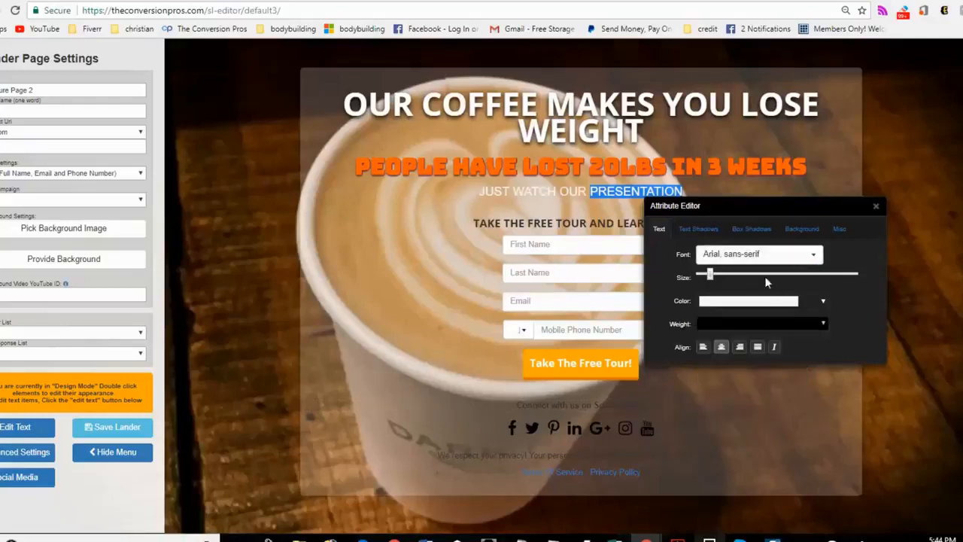
drag(720, 276, 721, 276)
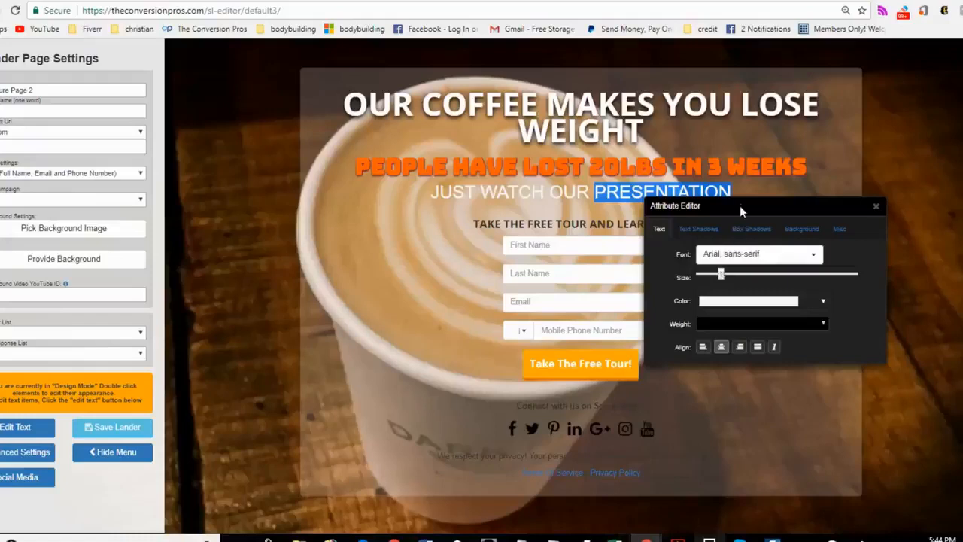
Add a slight downward text shadow to the "JUST WATCH OUR PRESENTATION" line and close its attribute settings.
drag(740, 211, 742, 246)
click(701, 263)
drag(777, 314, 782, 315)
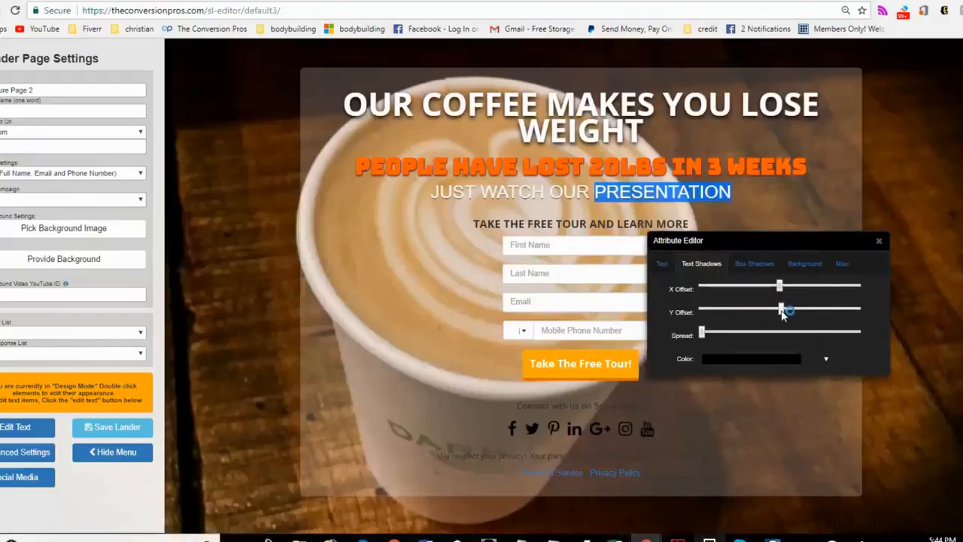
click(878, 241)
Color the "TAKE THE FREE TOUR AND LEARN MORE" line #ff6000 and give it a slight downward text shadow.
double_click(662, 225)
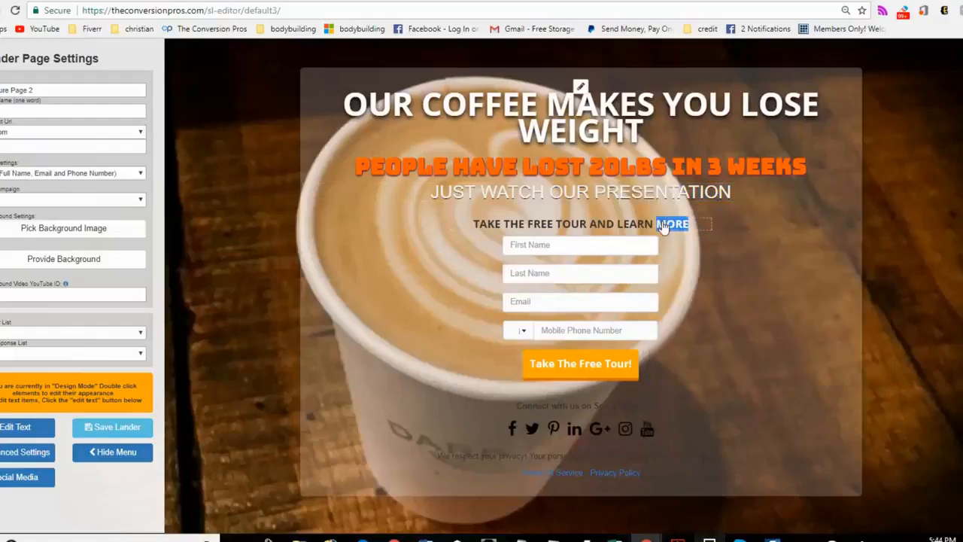
click(768, 329)
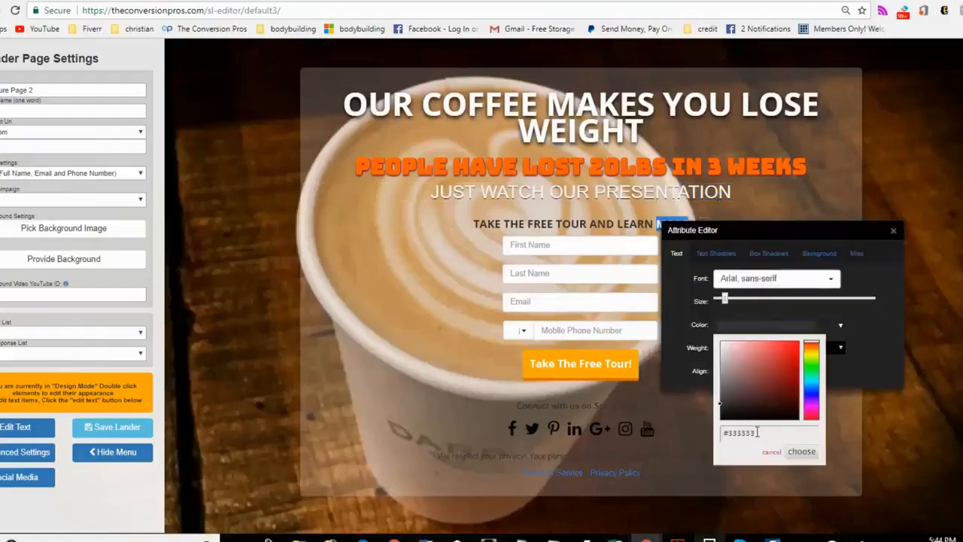
drag(758, 432, 705, 441)
text(#ff6000)
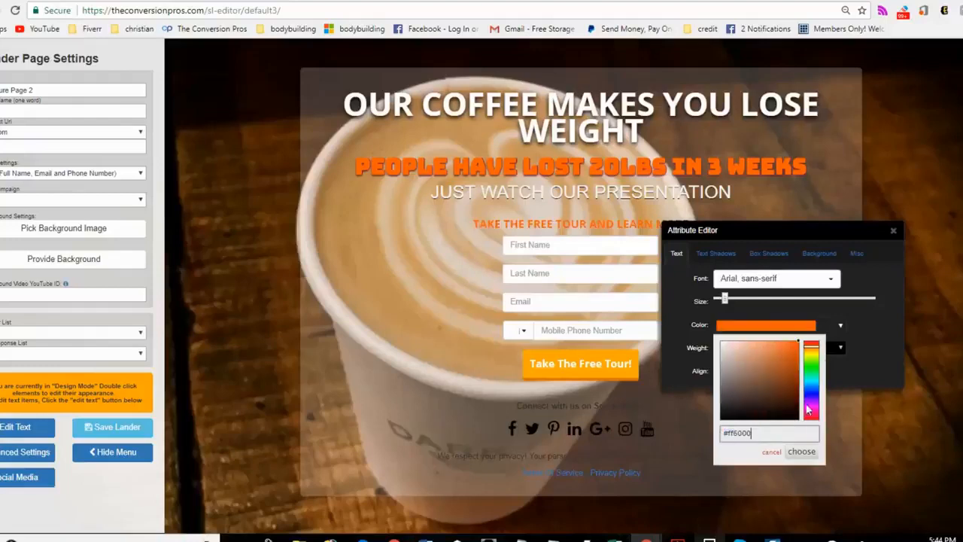
click(718, 253)
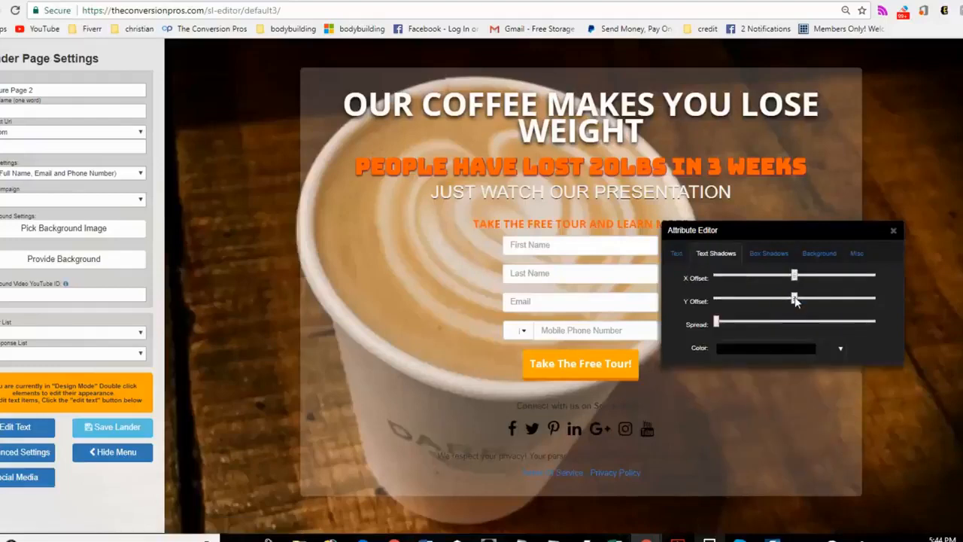
drag(795, 299, 798, 300)
click(893, 231)
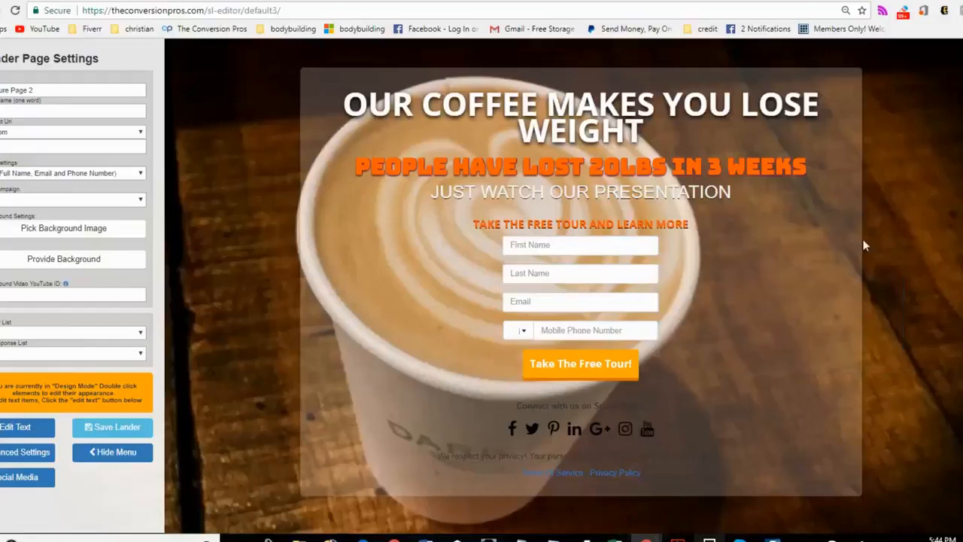
Set the background color of the "Take The Free Tour!" button to #ff6000.
double_click(610, 382)
drag(946, 376, 844, 230)
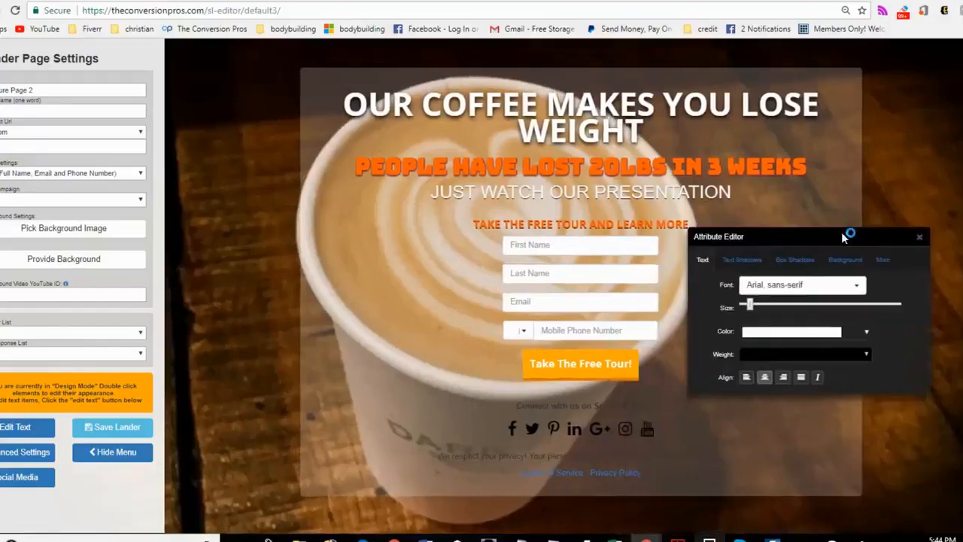
click(882, 259)
click(846, 260)
click(841, 286)
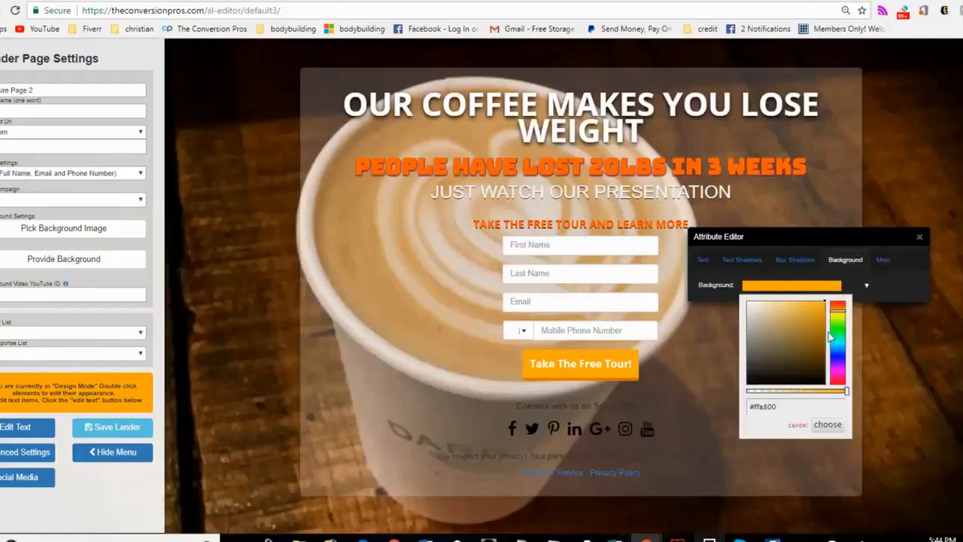
triple_click(759, 411)
text(#ff6000)
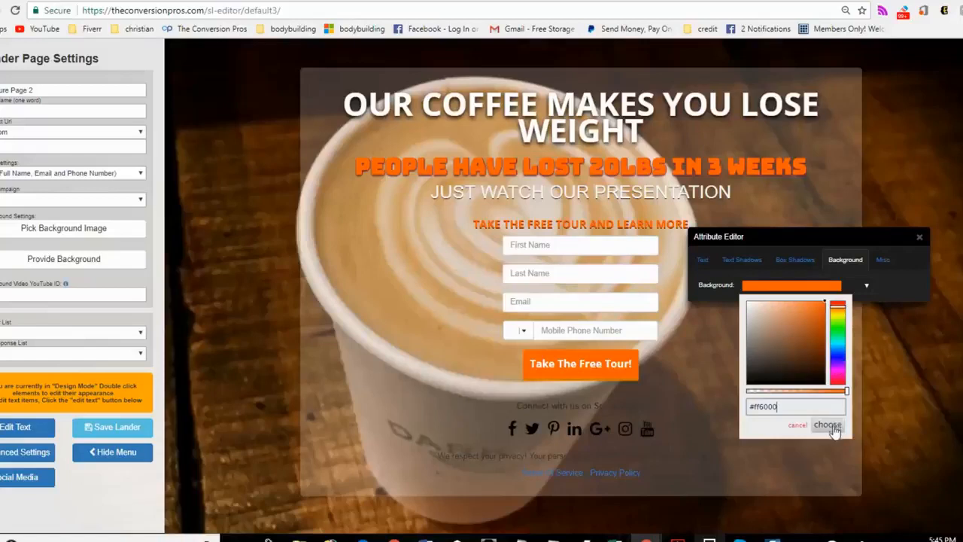
click(833, 426)
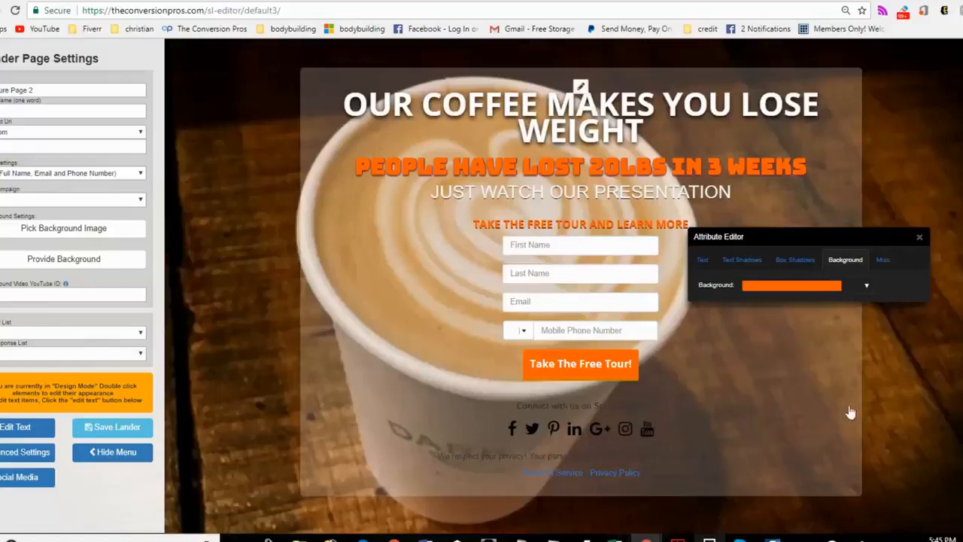
click(919, 237)
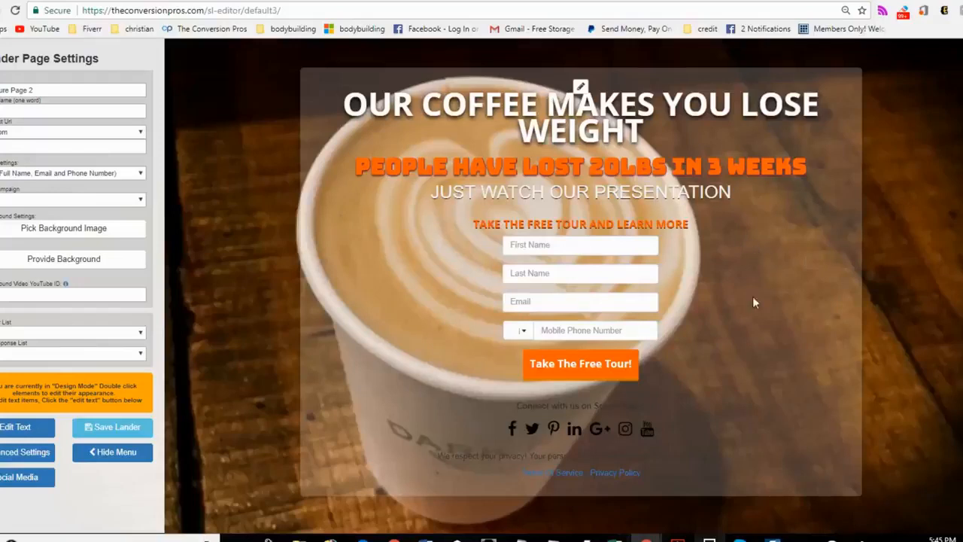
Try several tints for the translucent content panel, settle on near-black (RGB 2, 1, 2) and make the panel more opaque.
click(580, 87)
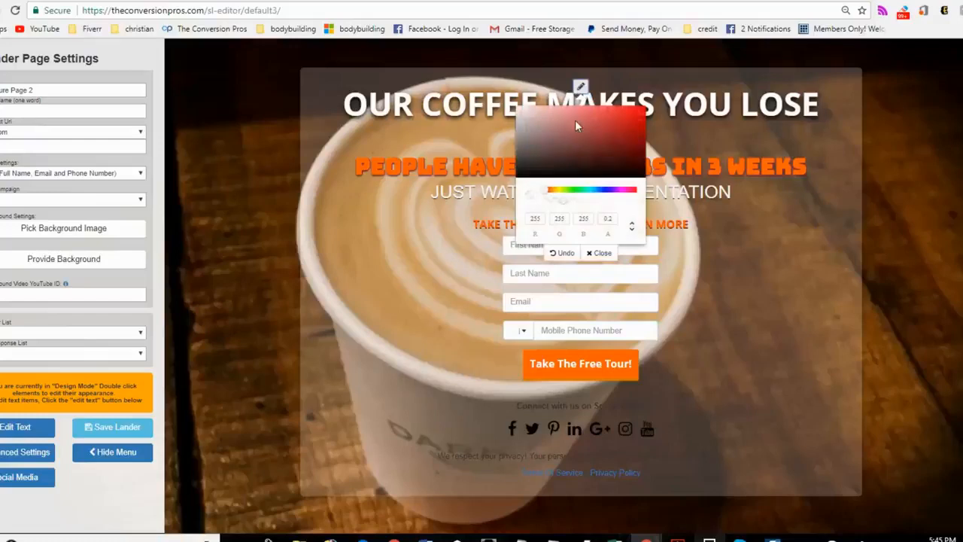
drag(576, 156, 597, 177)
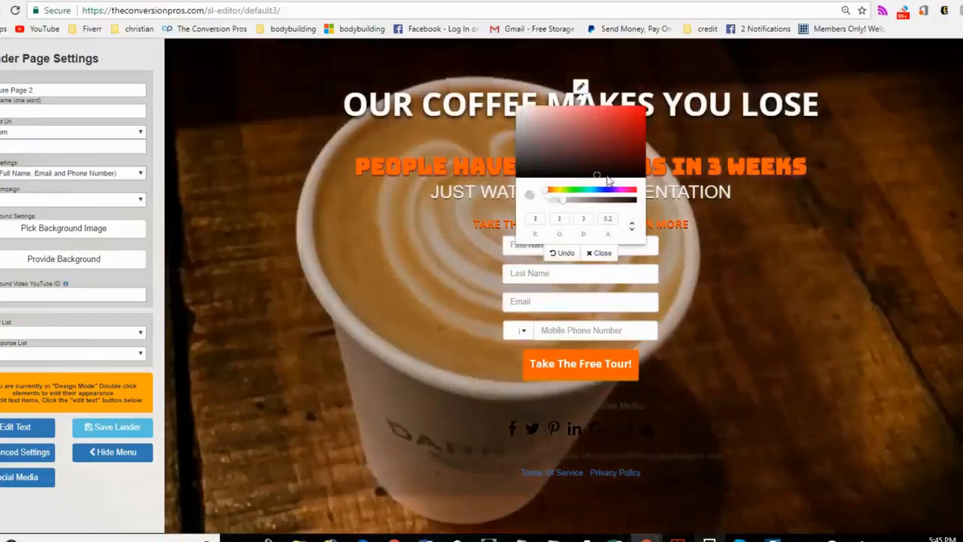
click(613, 130)
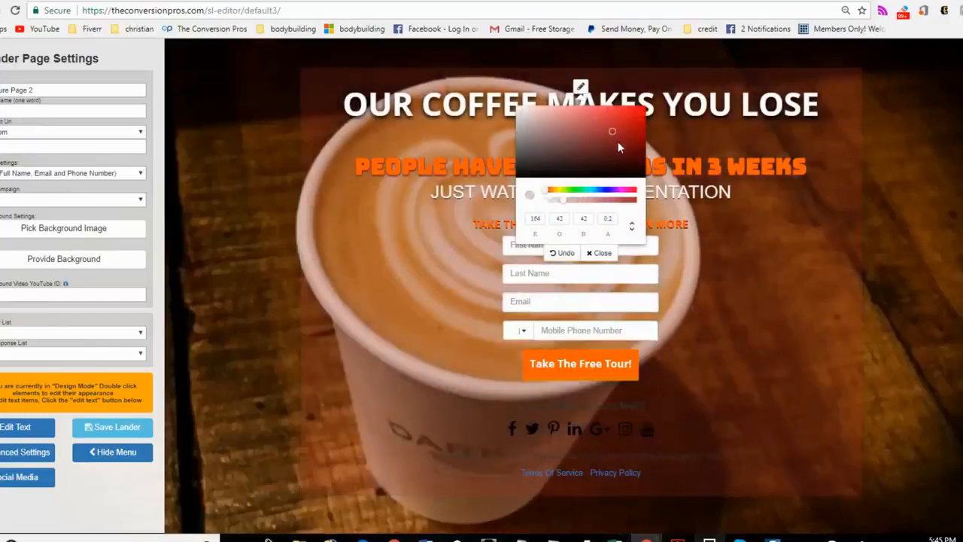
click(562, 191)
click(563, 124)
click(603, 174)
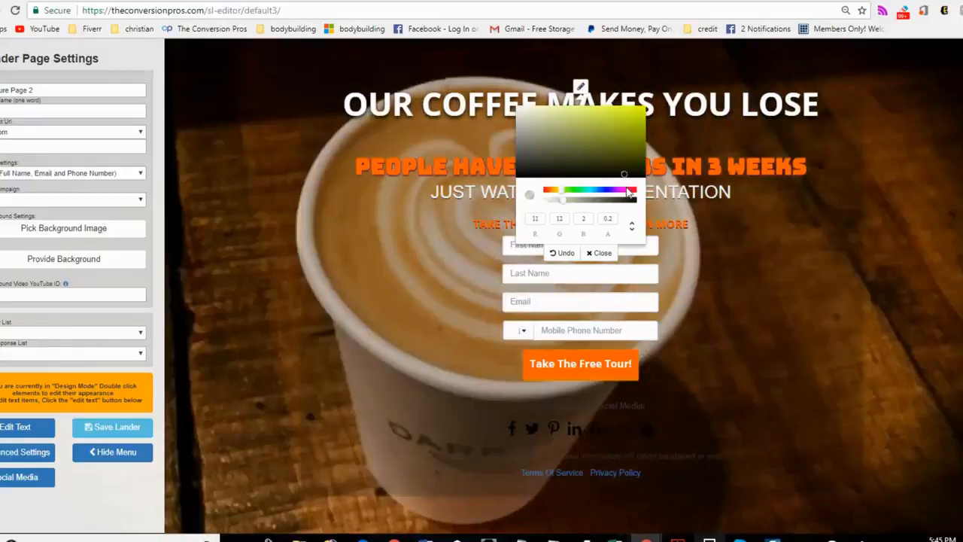
click(626, 191)
click(625, 127)
mouse_move(598, 165)
mouse_down()
mouse_move(594, 176)
mouse_move(614, 202)
mouse_move(634, 202)
mouse_move(556, 200)
mouse_move(595, 203)
mouse_up()
click(602, 253)
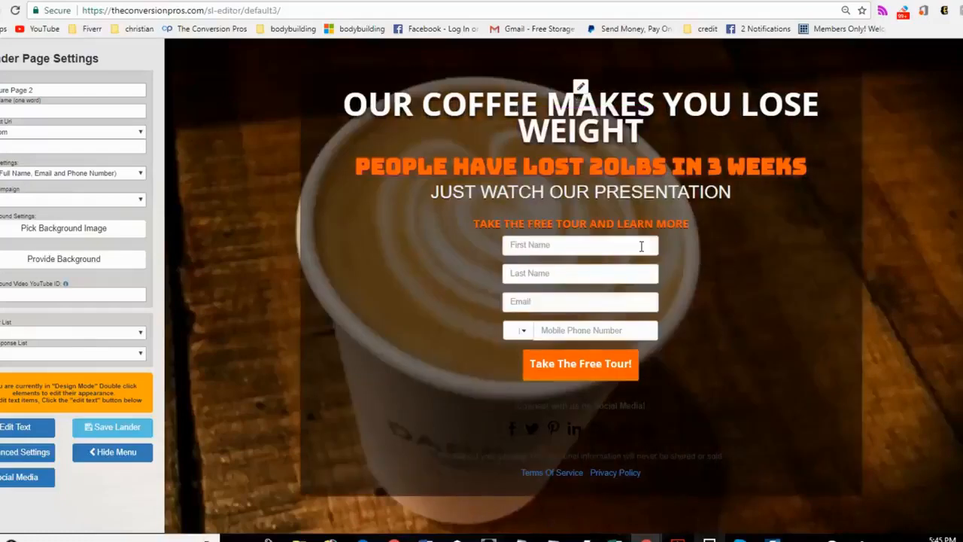
Lower the opacity of the dark content panel to 0.29.
click(580, 86)
click(578, 204)
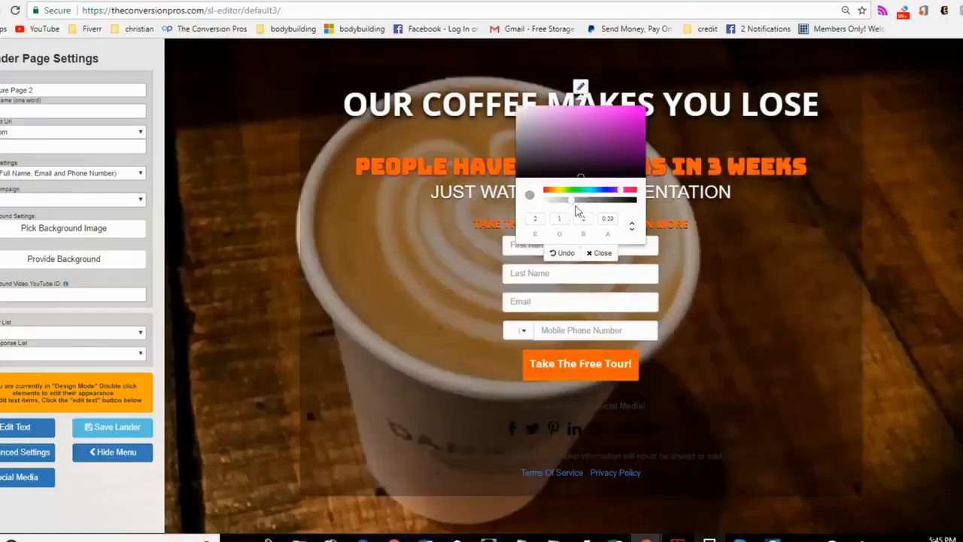
click(602, 253)
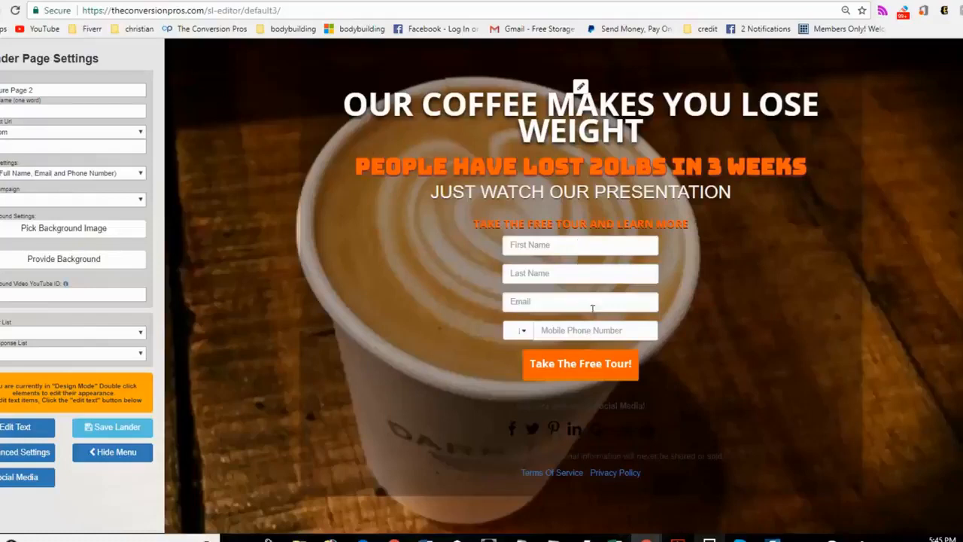
Try the Name and Email form, and set the capture form to Full Name, Email, Phone Number and Address.
click(140, 173)
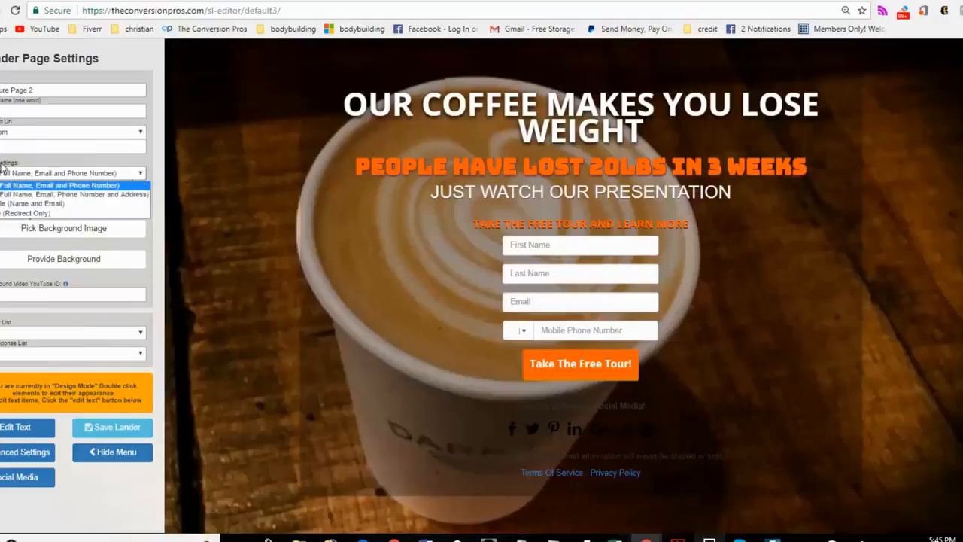
click(30, 203)
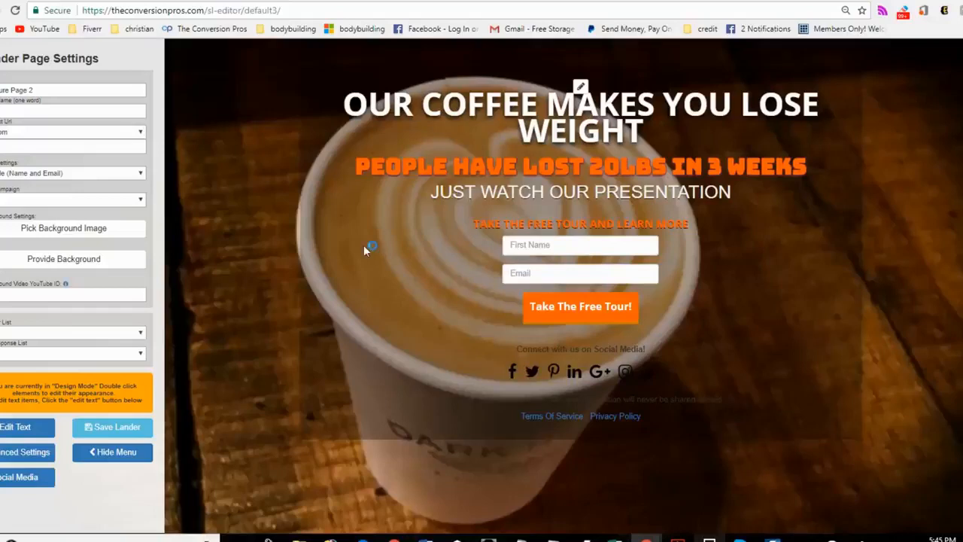
click(141, 174)
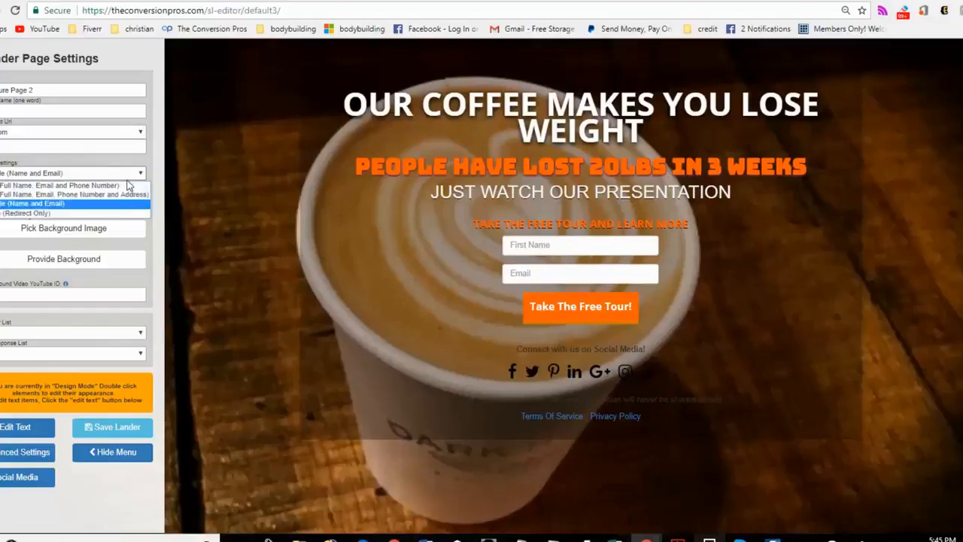
click(125, 194)
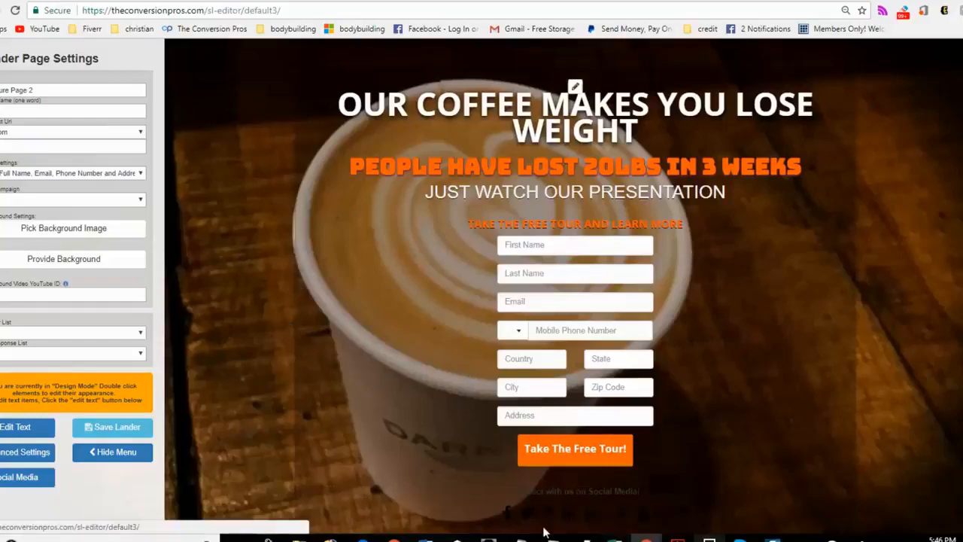
Go through the network URL fields in the social media settings and continue with all of them left blank.
click(42, 486)
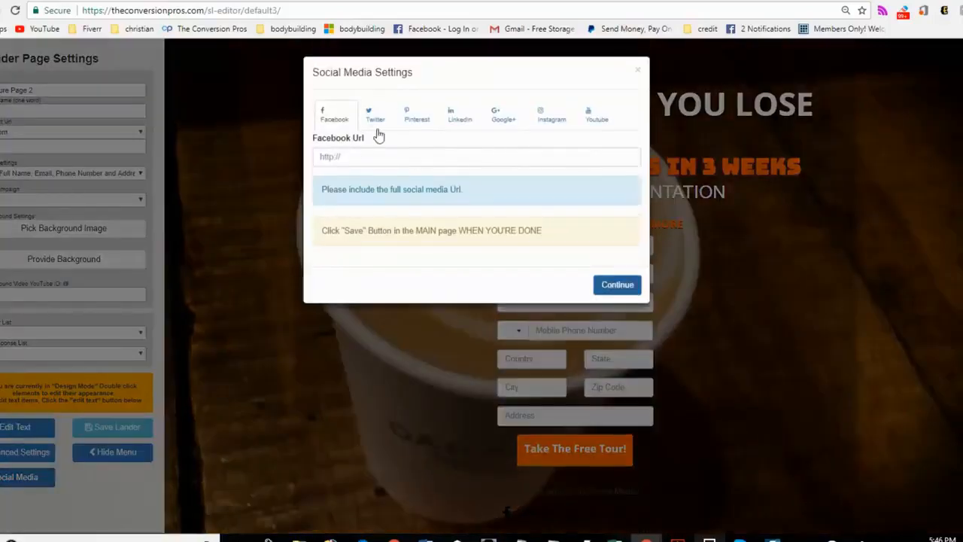
click(374, 114)
click(417, 114)
click(503, 115)
click(552, 121)
click(595, 114)
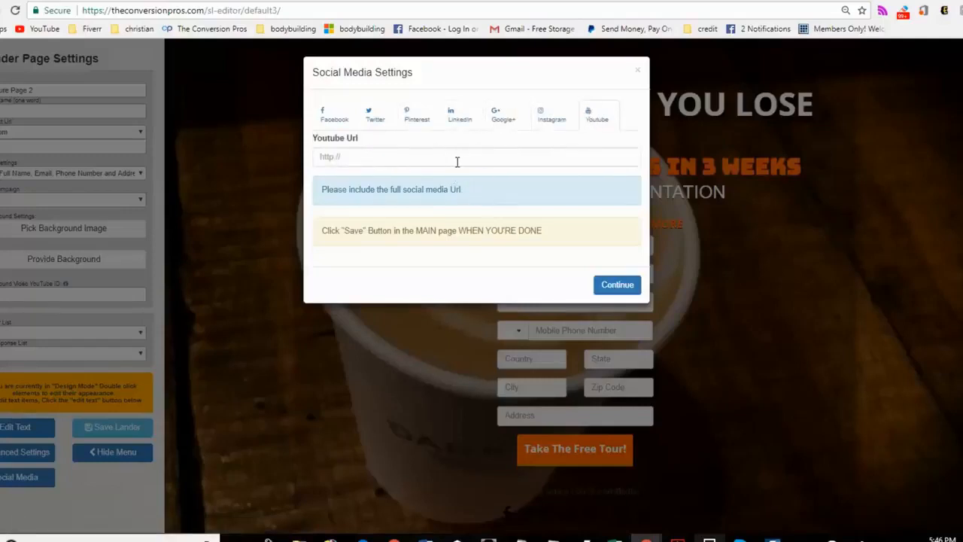
click(601, 284)
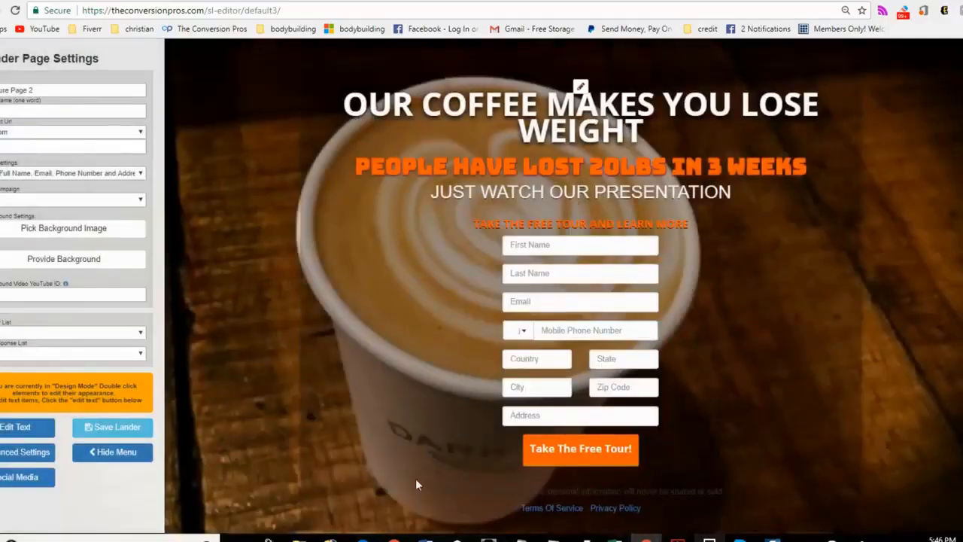
Replace the page background with the Coffee category photo of the woman drinking from a cup, previewing the page without the settings menu.
click(116, 452)
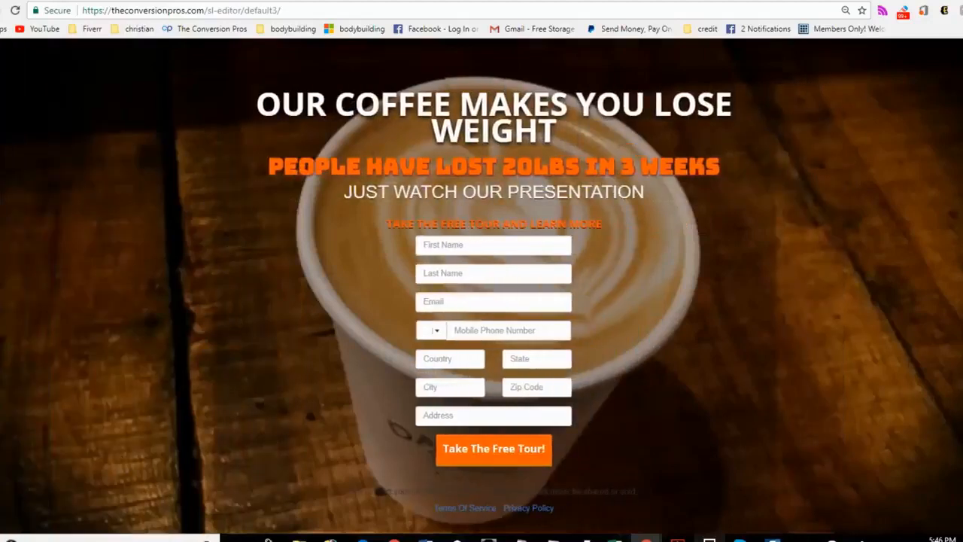
click(2, 60)
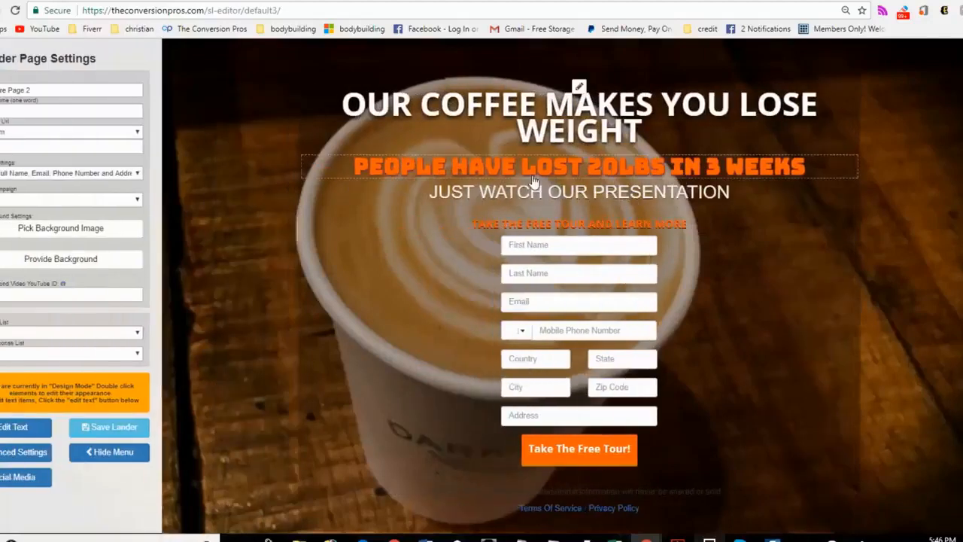
click(122, 234)
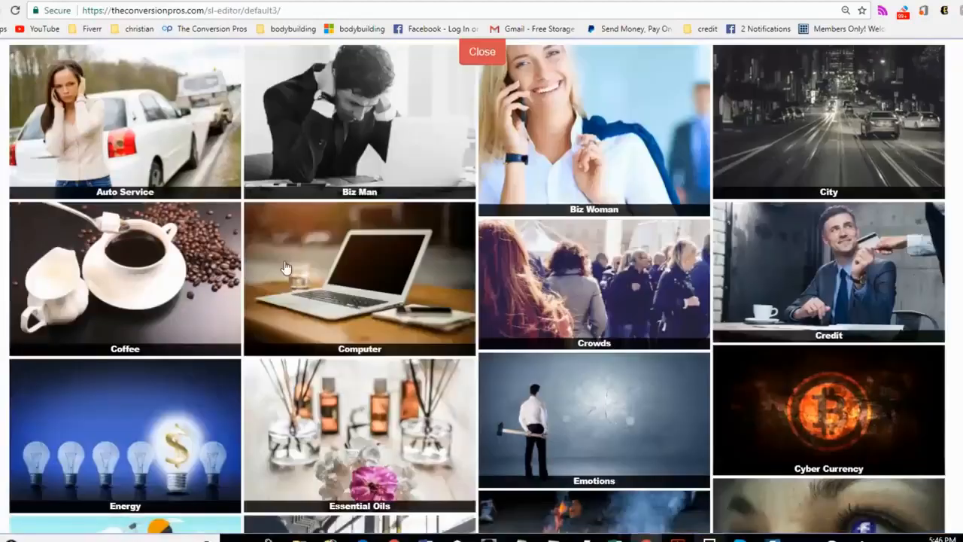
click(213, 260)
scroll(661, 278, down, 10)
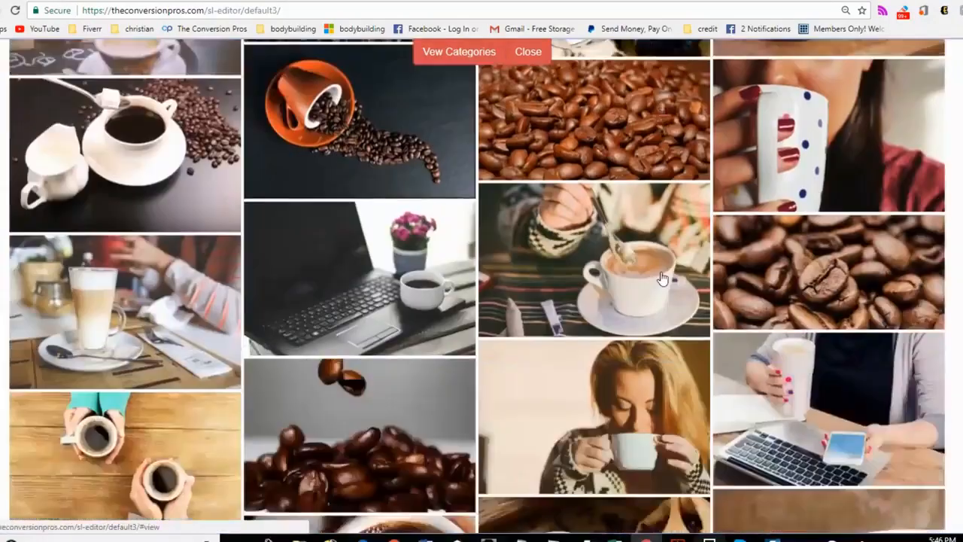
scroll(662, 278, down, 2)
click(643, 121)
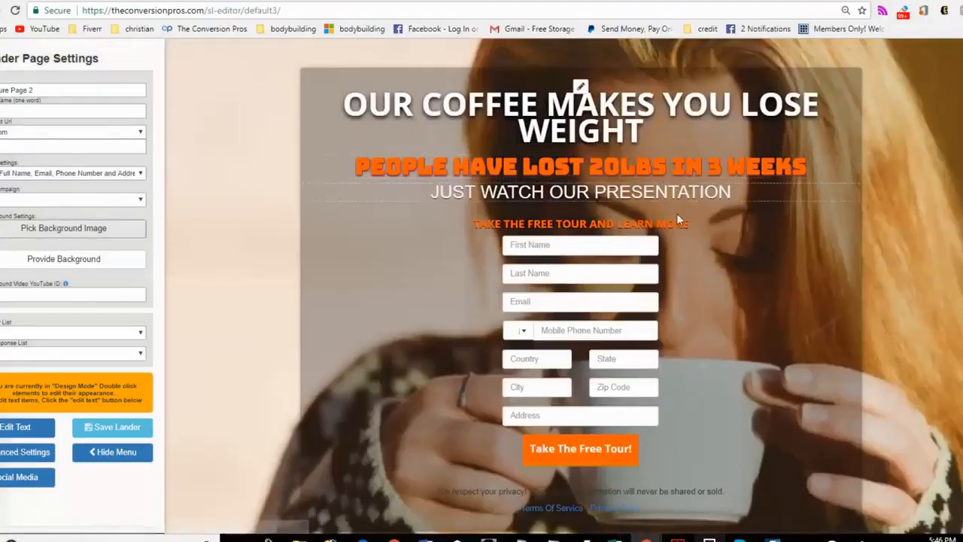
click(116, 454)
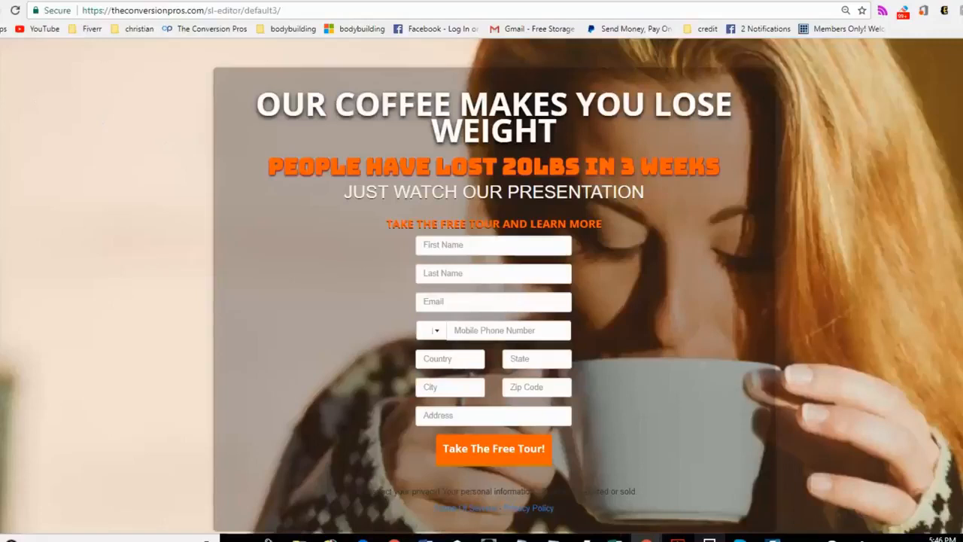
click(2, 60)
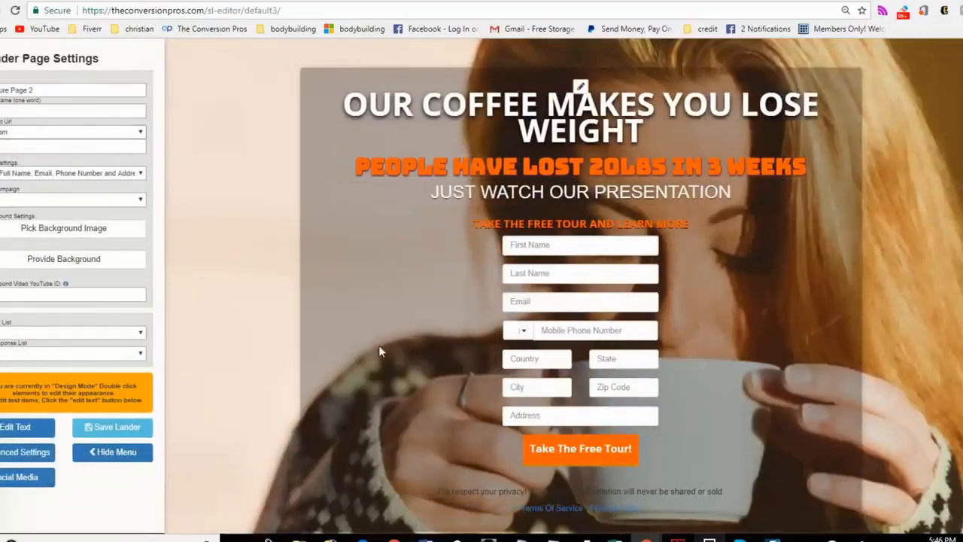
click(89, 173)
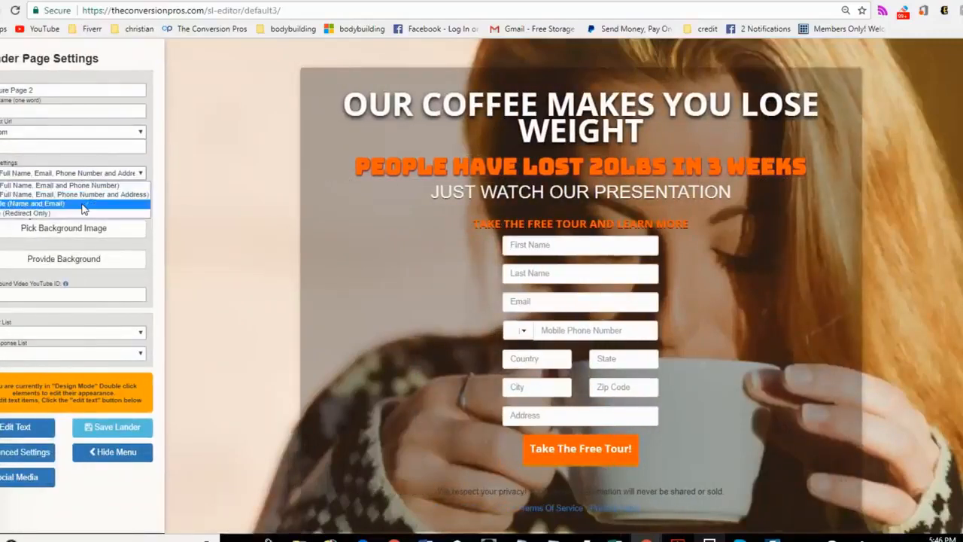
click(82, 205)
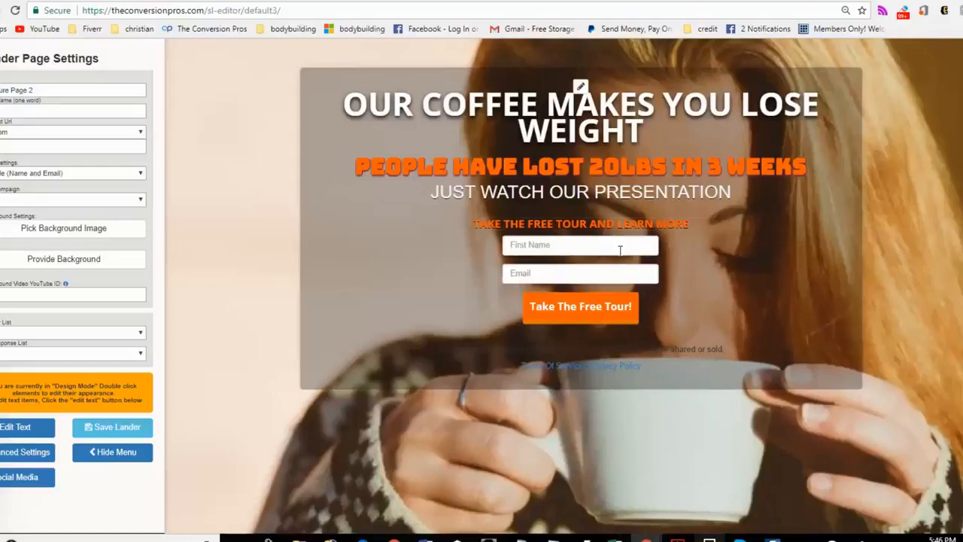
click(34, 199)
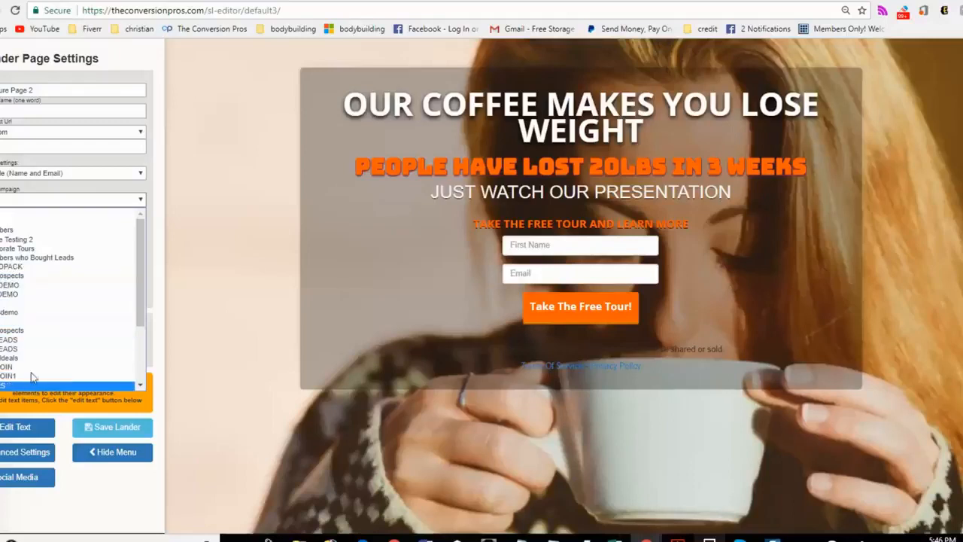
click(30, 220)
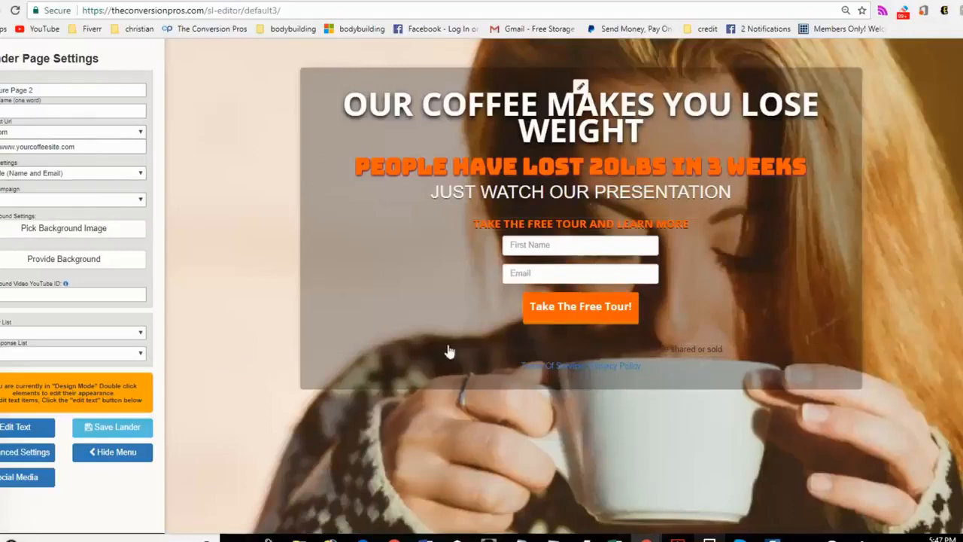
click(123, 454)
click(2, 62)
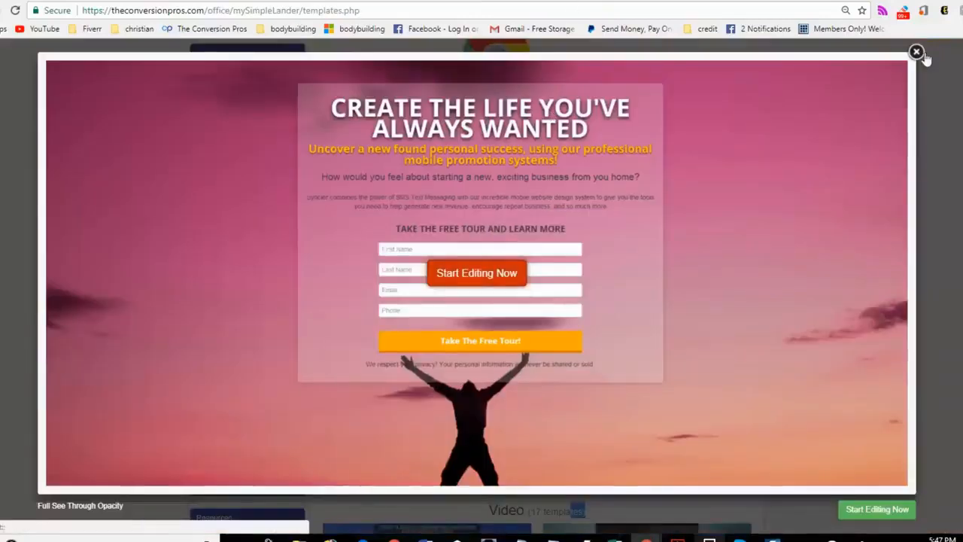
Close the Full See Through Opacity preview and start editing the video template with one large video above the form.
click(923, 57)
scroll(672, 232, down, 15)
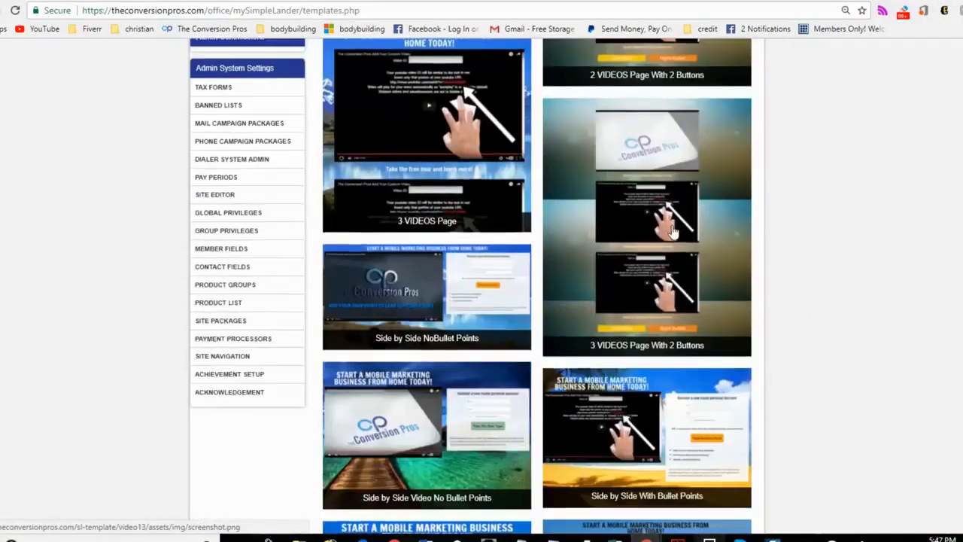
scroll(672, 231, down, 5)
click(678, 233)
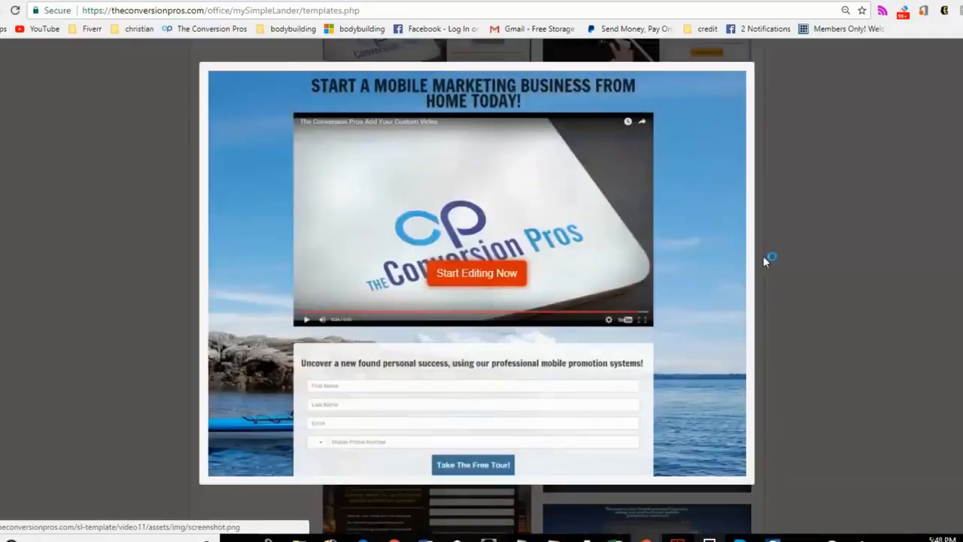
click(474, 277)
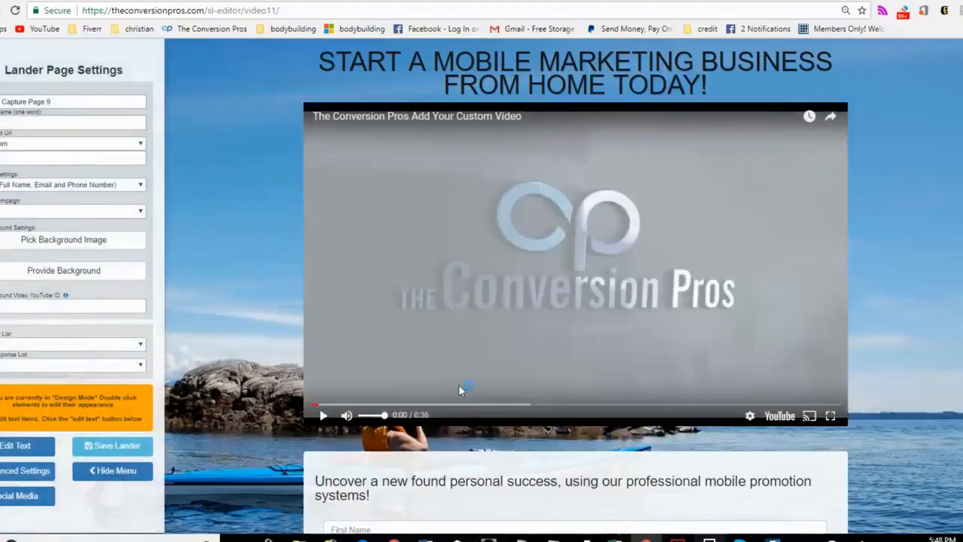
Set the video page's background to the dark roasted coffee beans photo from the Coffee category.
click(30, 247)
scroll(323, 286, down, 2)
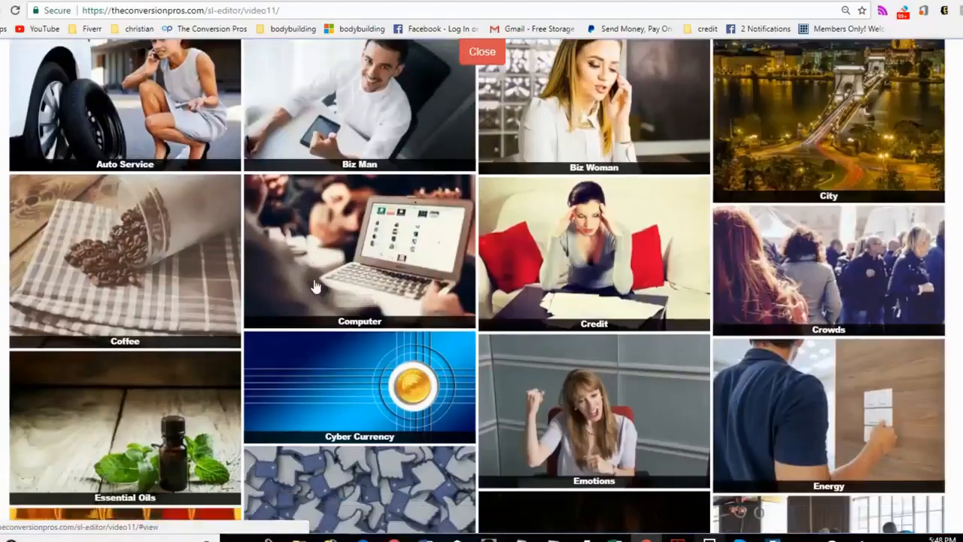
click(211, 212)
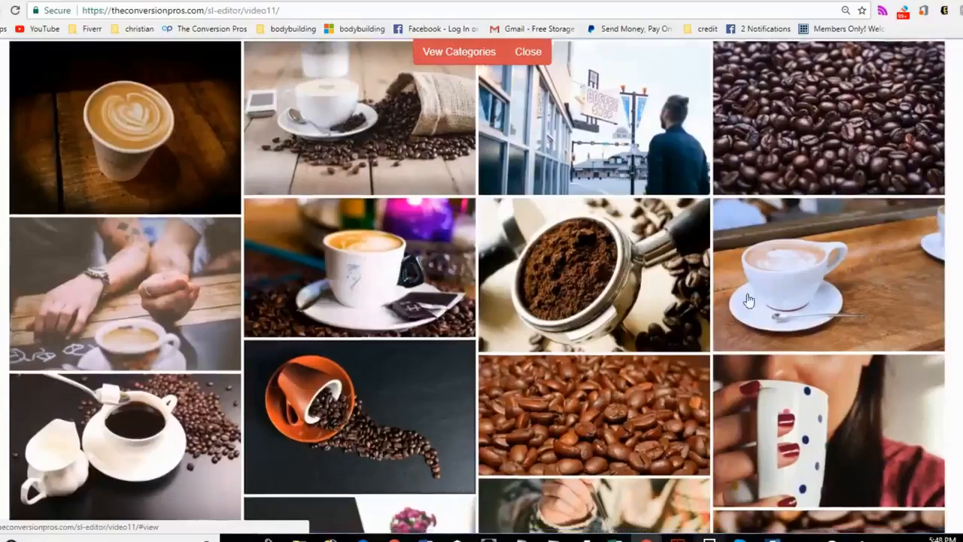
scroll(855, 121, down, 1)
click(827, 129)
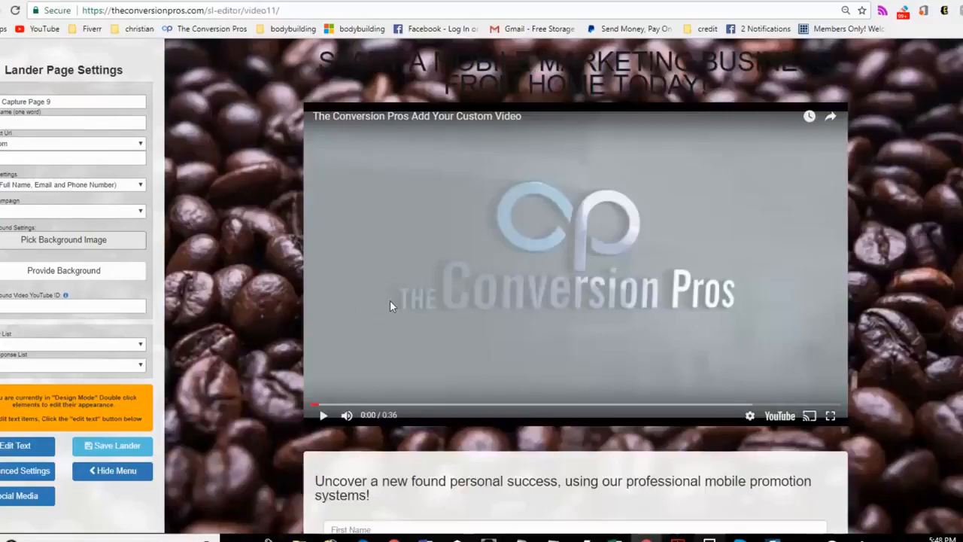
Copy the web address of the TCP LIFESTYLE SYSTEM video on YouTube and return to the page editor.
scroll(390, 301, down, 1)
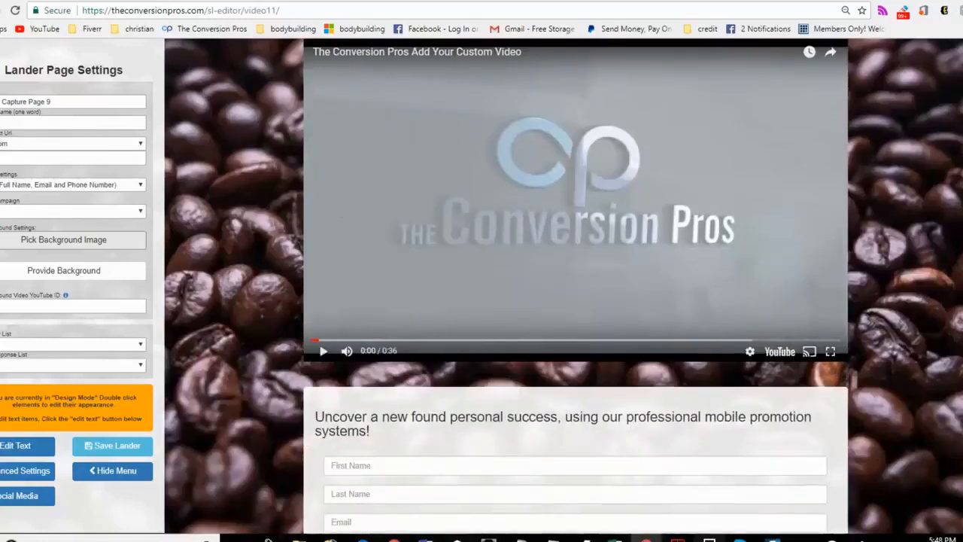
click(225, 1)
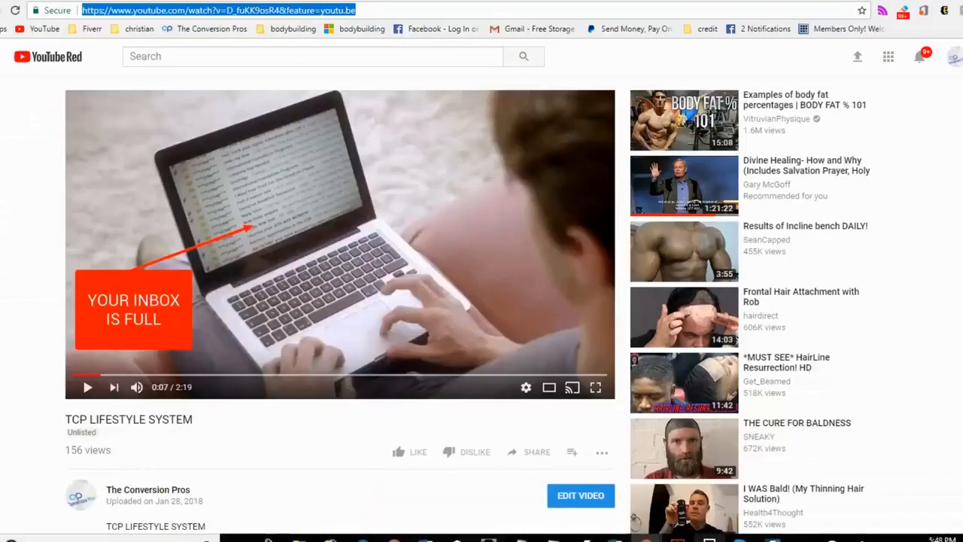
right_click(282, 11)
click(313, 53)
click(572, 1)
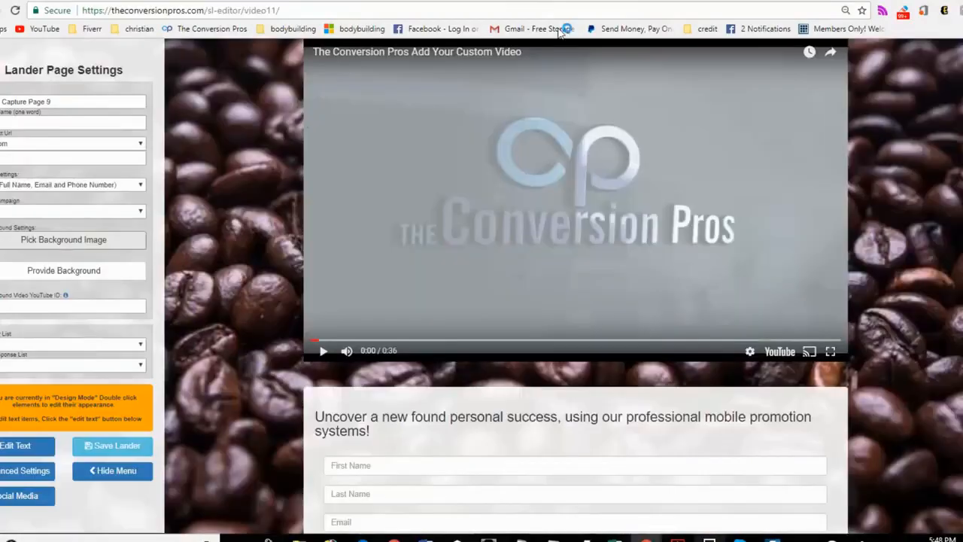
Paste the copied YouTube address as the page's video ID, return to design mode and pause the video.
click(27, 448)
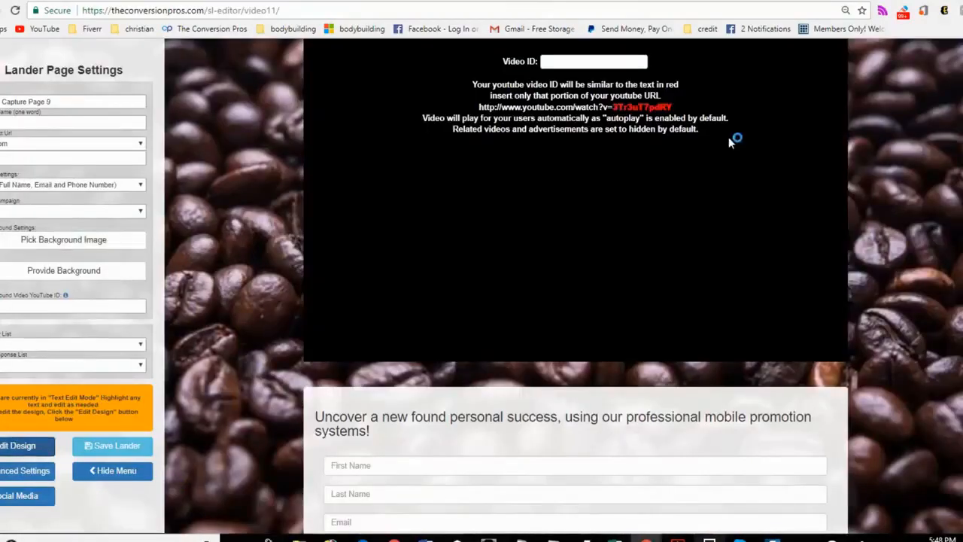
right_click(586, 64)
click(605, 142)
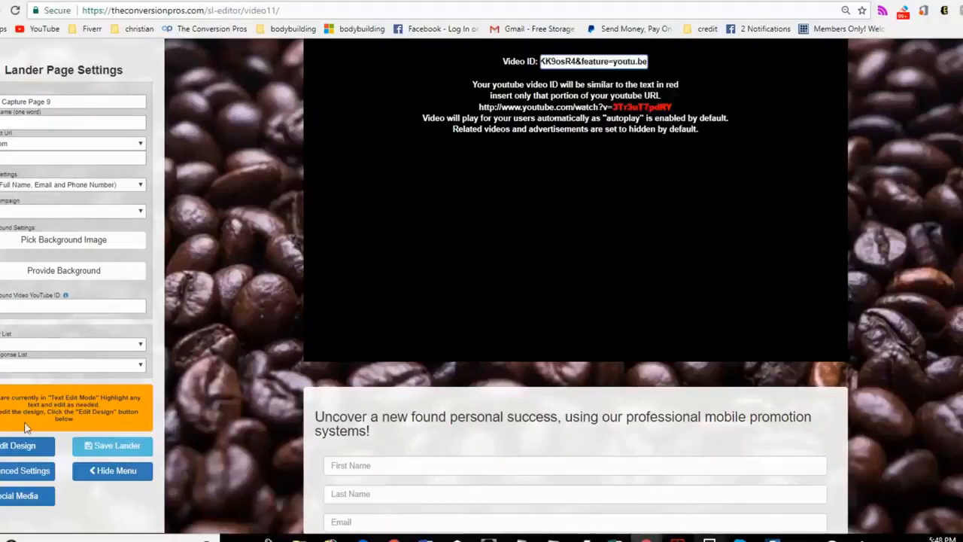
click(28, 446)
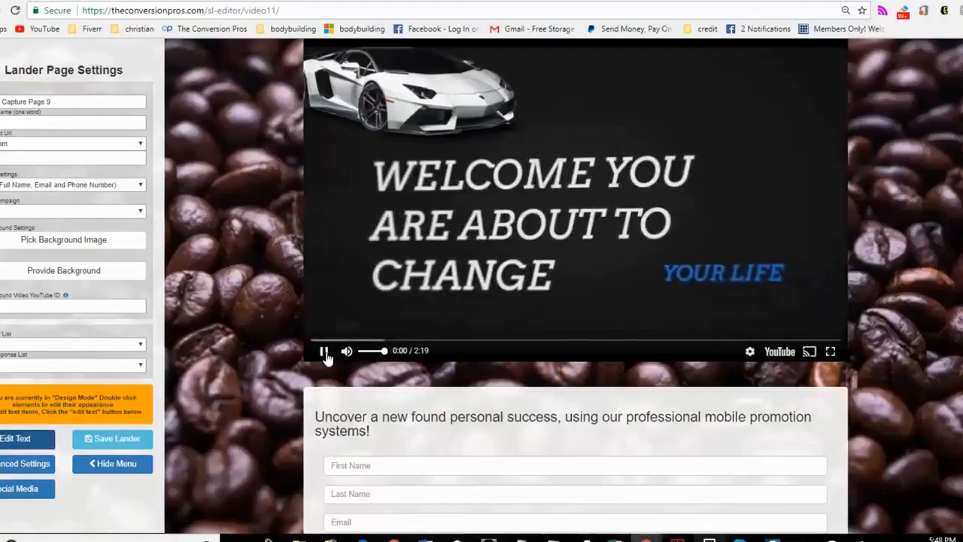
click(325, 352)
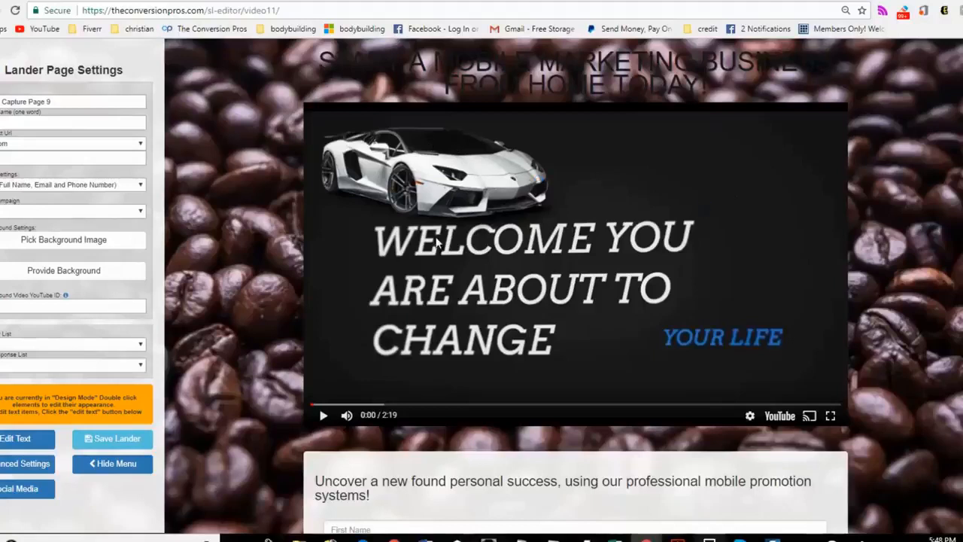
Recolor the form panel below the video to RGB 80, 70, 70 with an opacity of 0.36.
scroll(587, 340, down, 4)
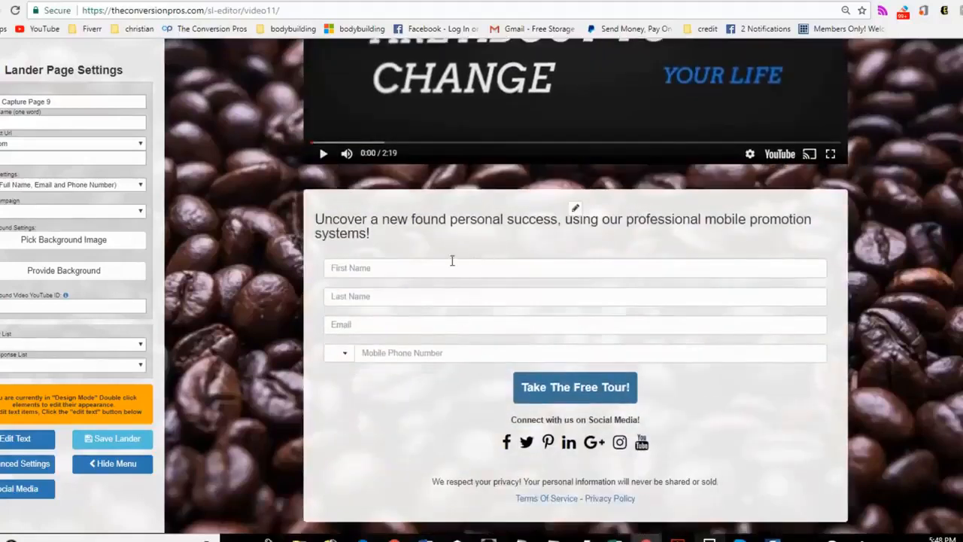
click(575, 207)
click(591, 98)
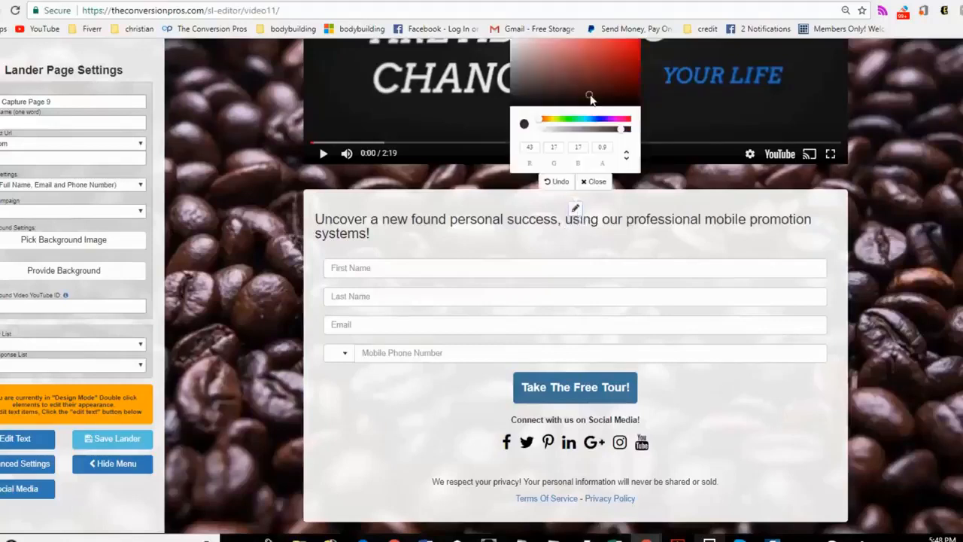
click(549, 91)
click(527, 84)
click(572, 129)
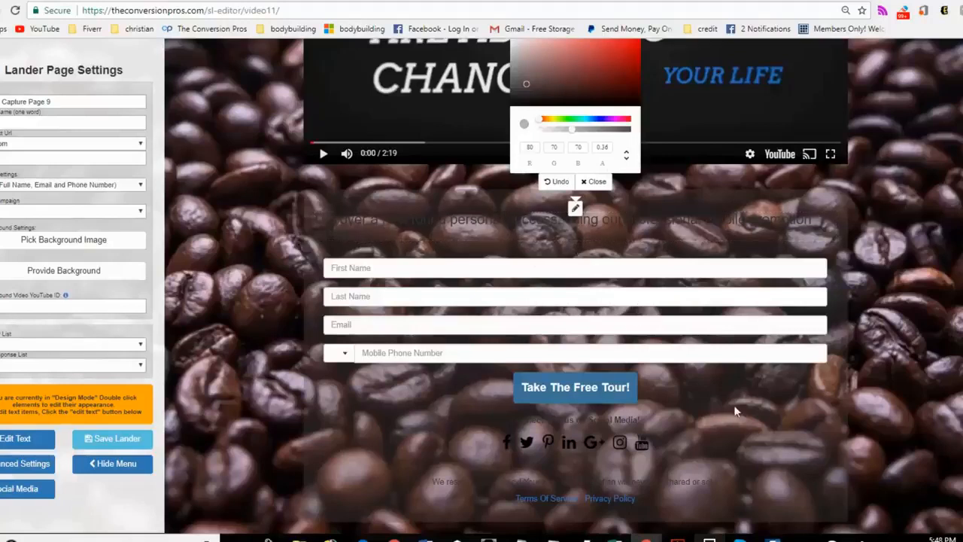
scroll(664, 392, up, 1)
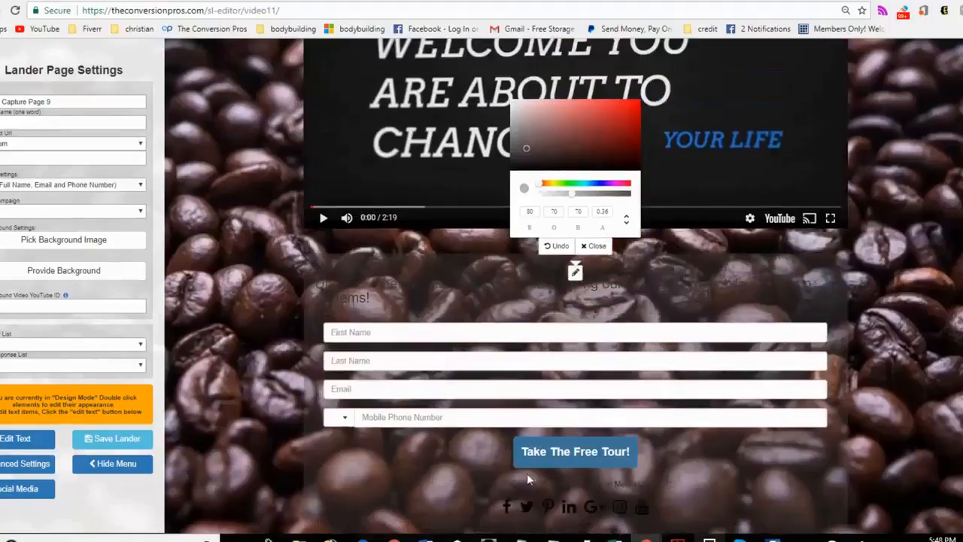
scroll(586, 444, up, 3)
click(596, 442)
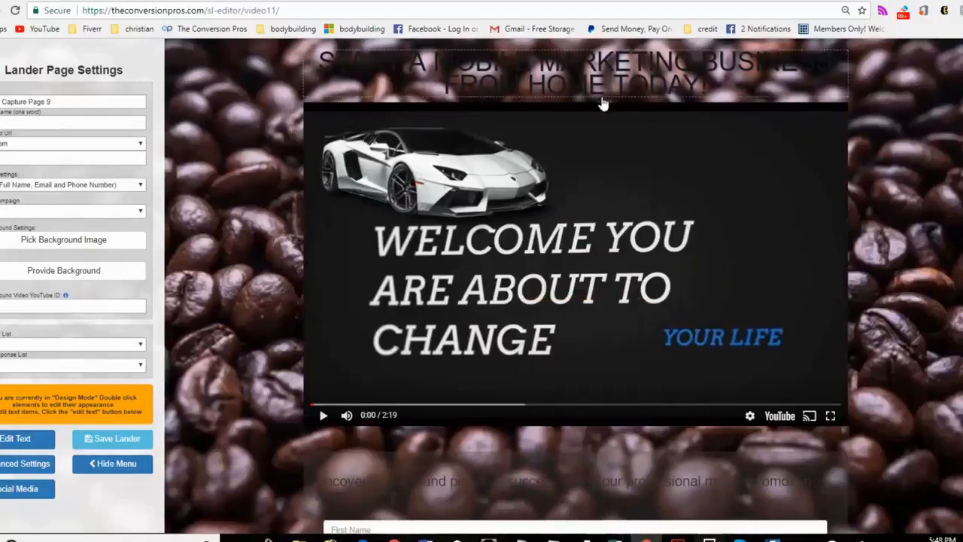
Review the video page from headline to form and preview it with the settings menu hidden.
scroll(735, 351, down, 2)
scroll(724, 329, down, 2)
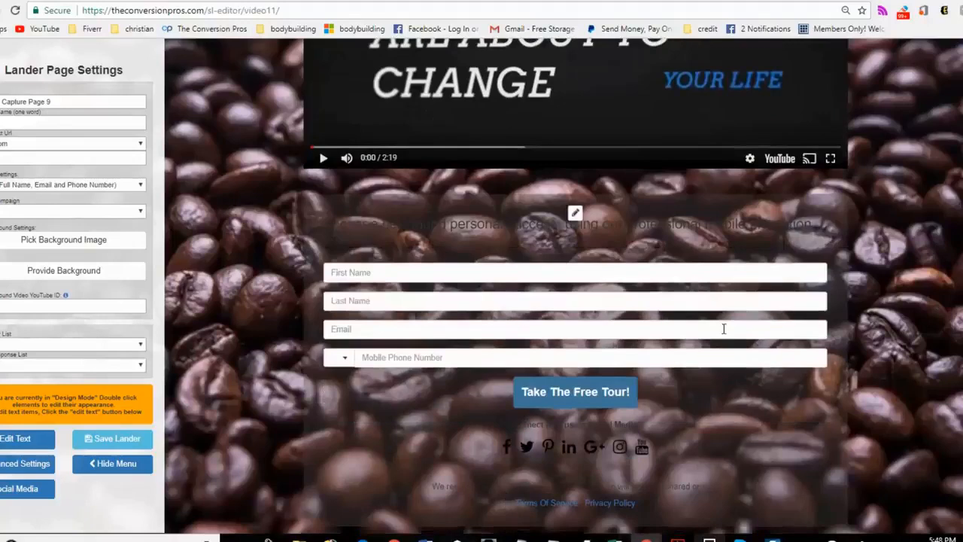
scroll(724, 329, up, 4)
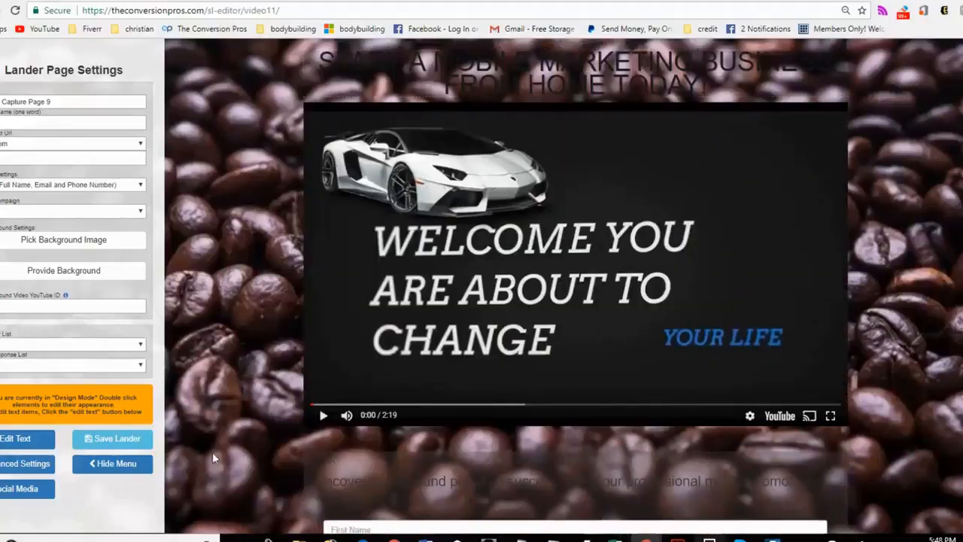
click(135, 463)
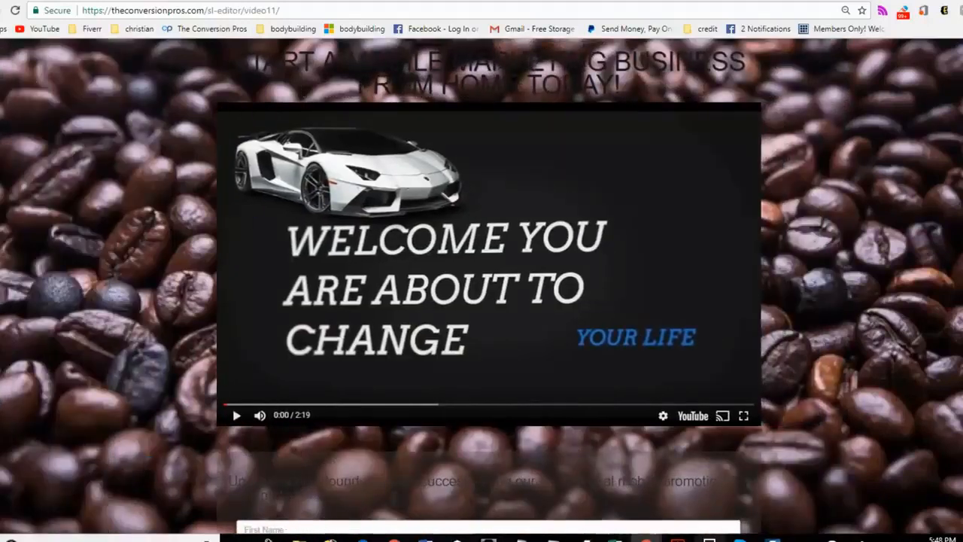
click(2, 462)
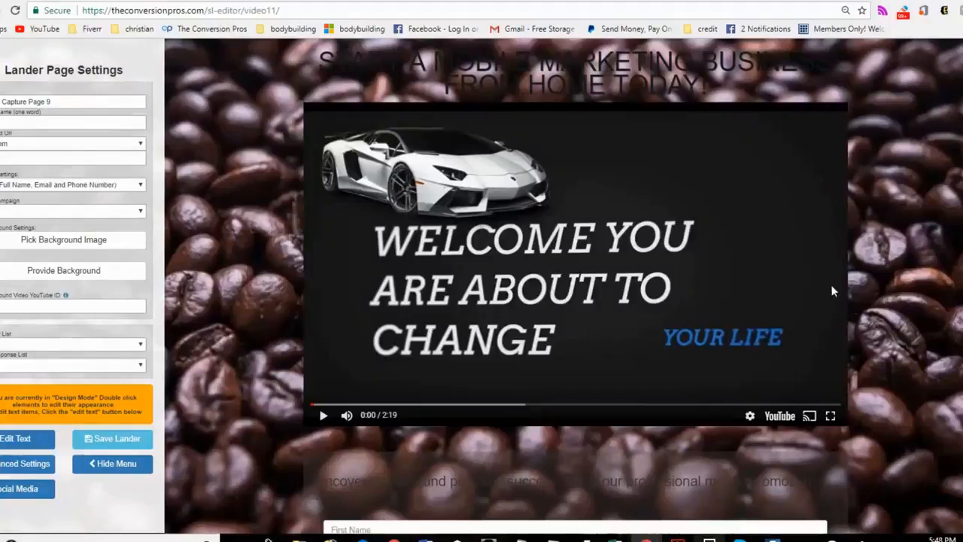